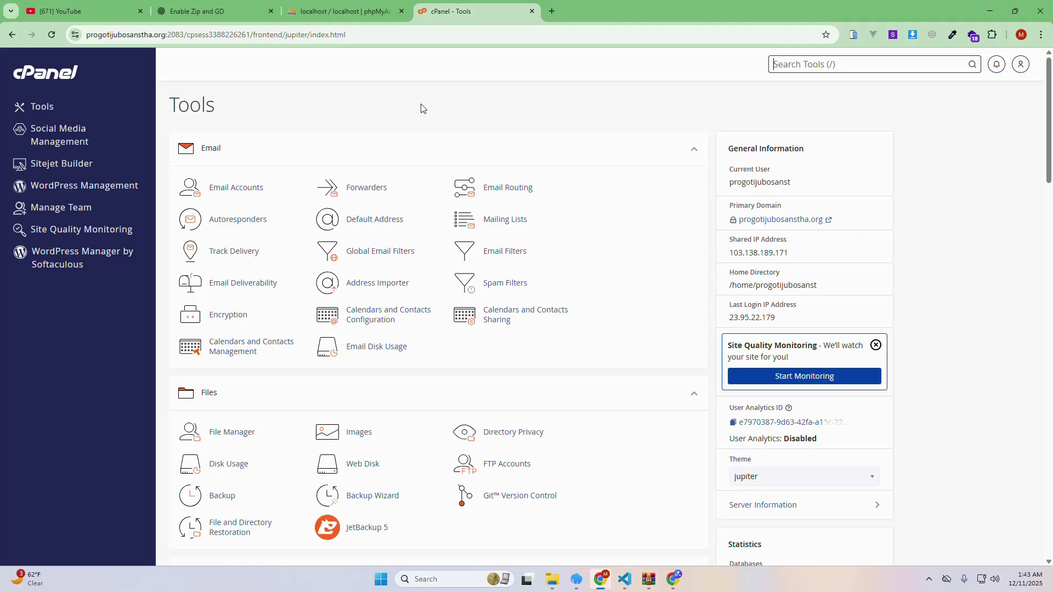
Open a blank new browser tab, dismiss its suggestions, and switch back to the cPanel - Tools tab
{"action": "left_click", "coordinate": [552, 11]}
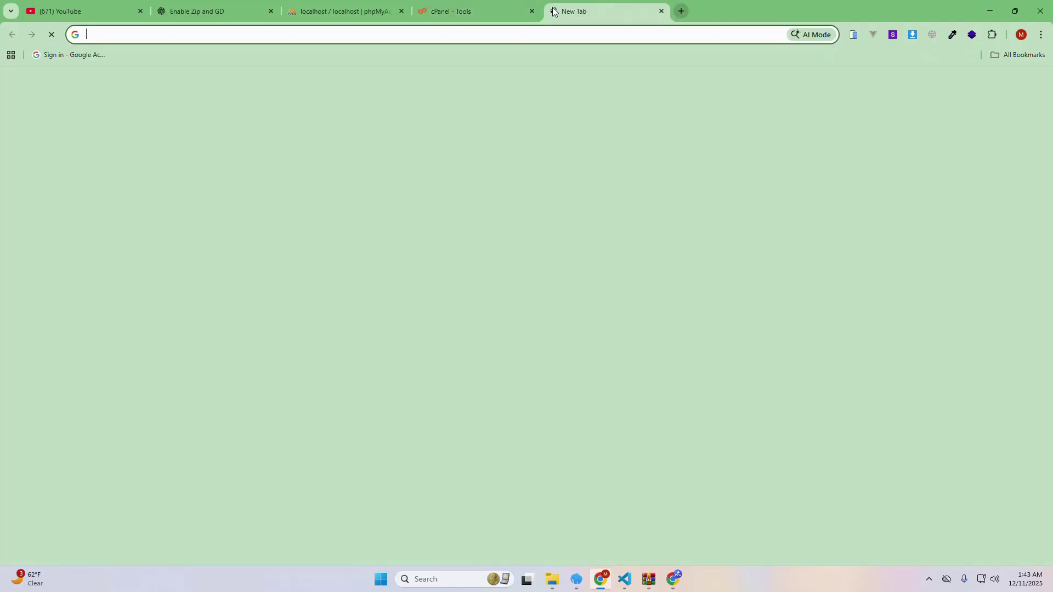
{"action": "left_click", "coordinate": [500, 37]}
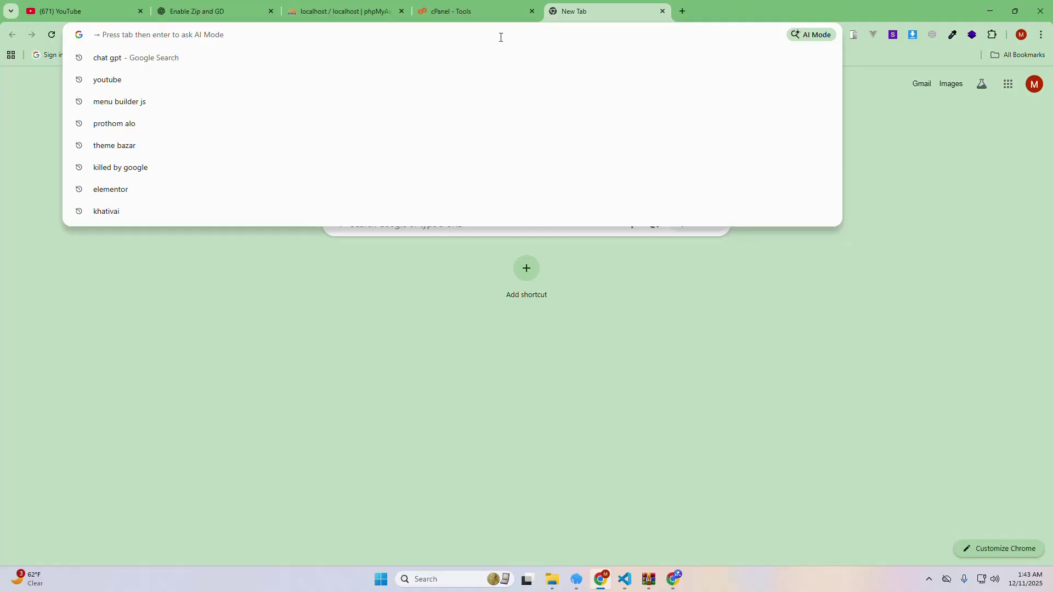
{"action": "left_click", "coordinate": [928, 172]}
{"action": "left_click", "coordinate": [438, 10]}
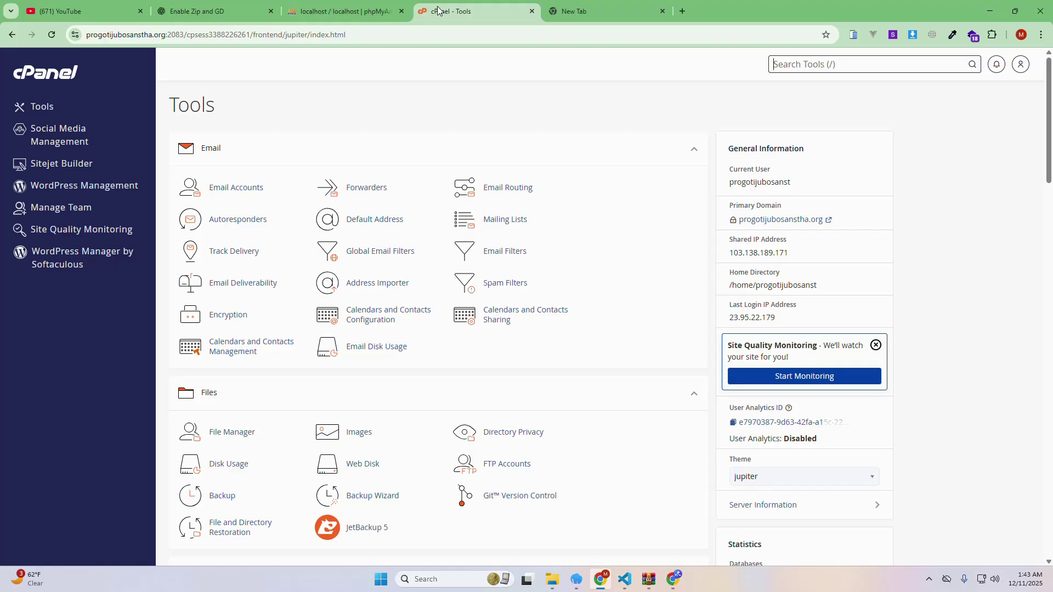
{"action": "left_click", "coordinate": [228, 192]}
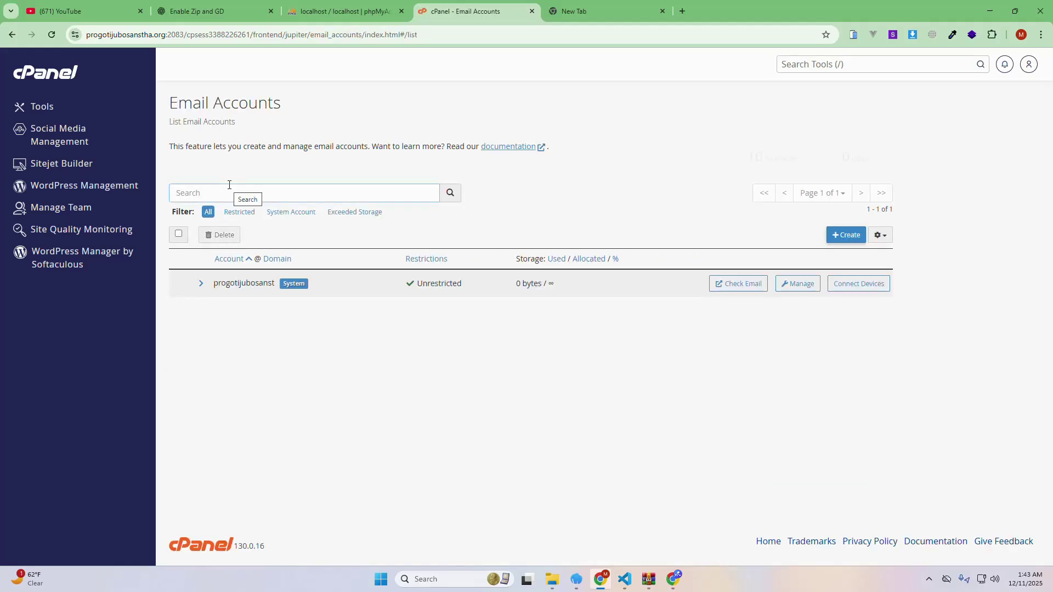
{"action": "left_click", "coordinate": [831, 237]}
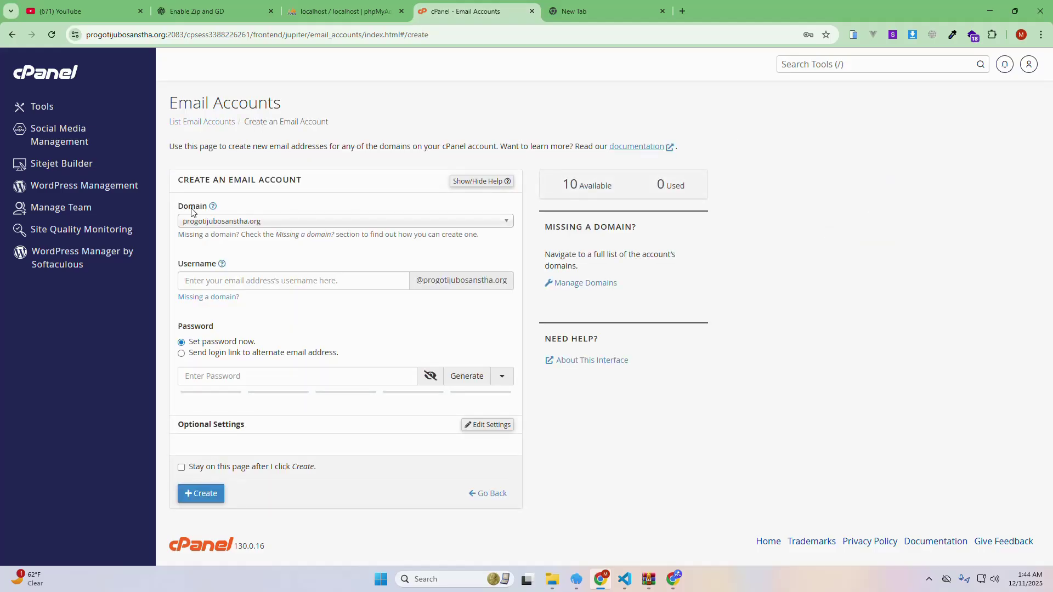
{"action": "left_click", "coordinate": [231, 222]}
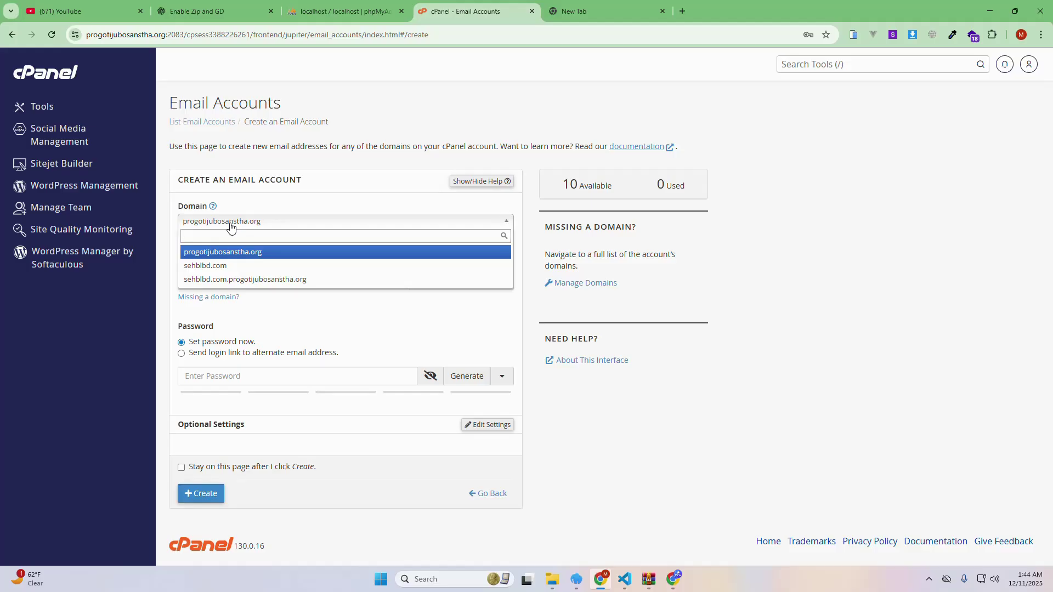
{"action": "left_click", "coordinate": [453, 112]}
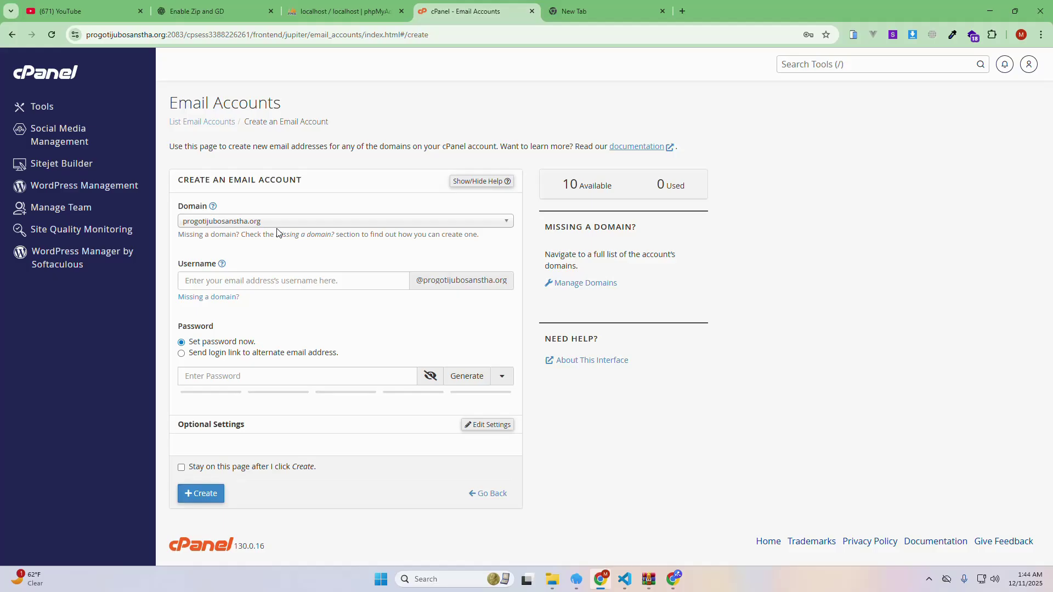
{"action": "left_click", "coordinate": [277, 222]}
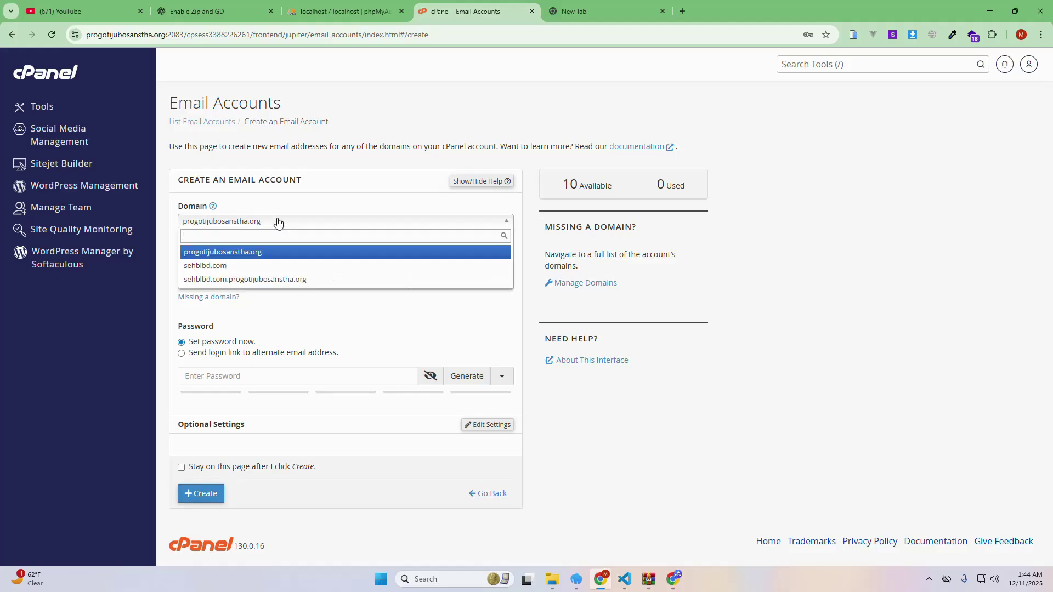
{"action": "left_click", "coordinate": [254, 223]}
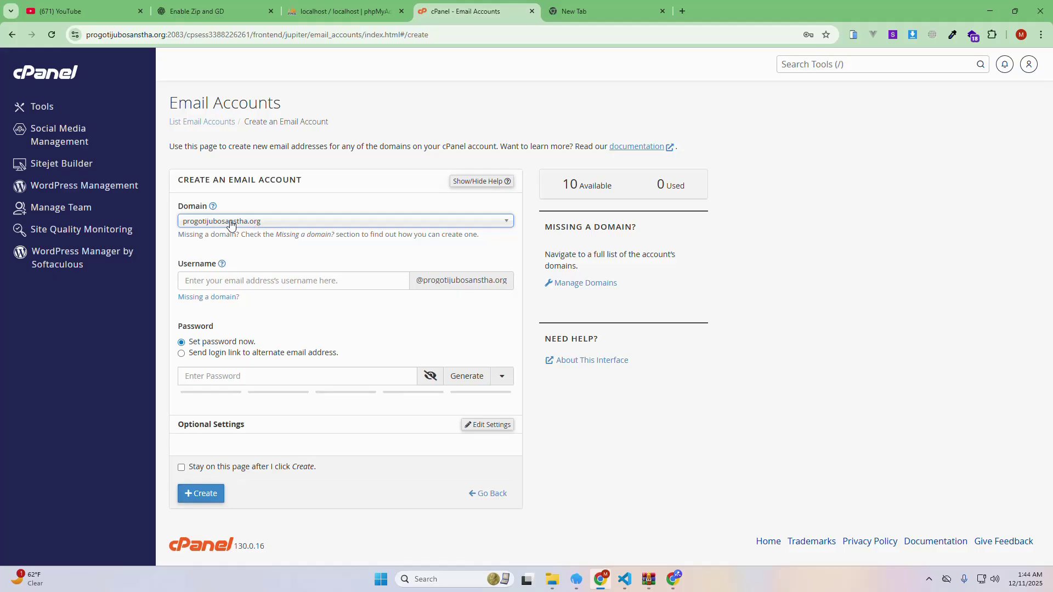
{"action": "left_click", "coordinate": [268, 280]}
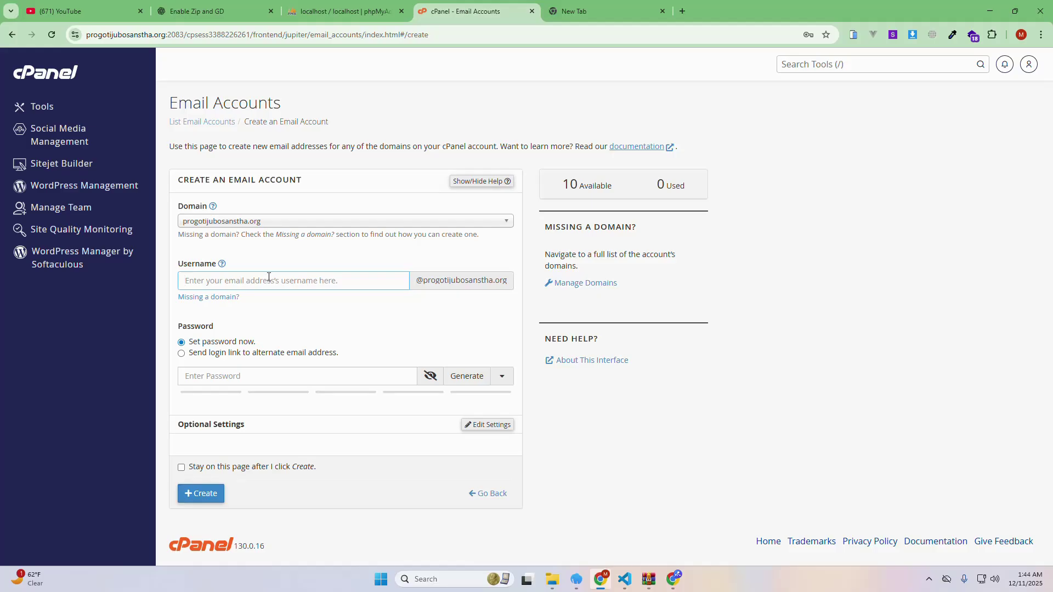
{"action": "left_click_drag", "start_coordinate": [228, 280], "coordinate": [159, 280]}
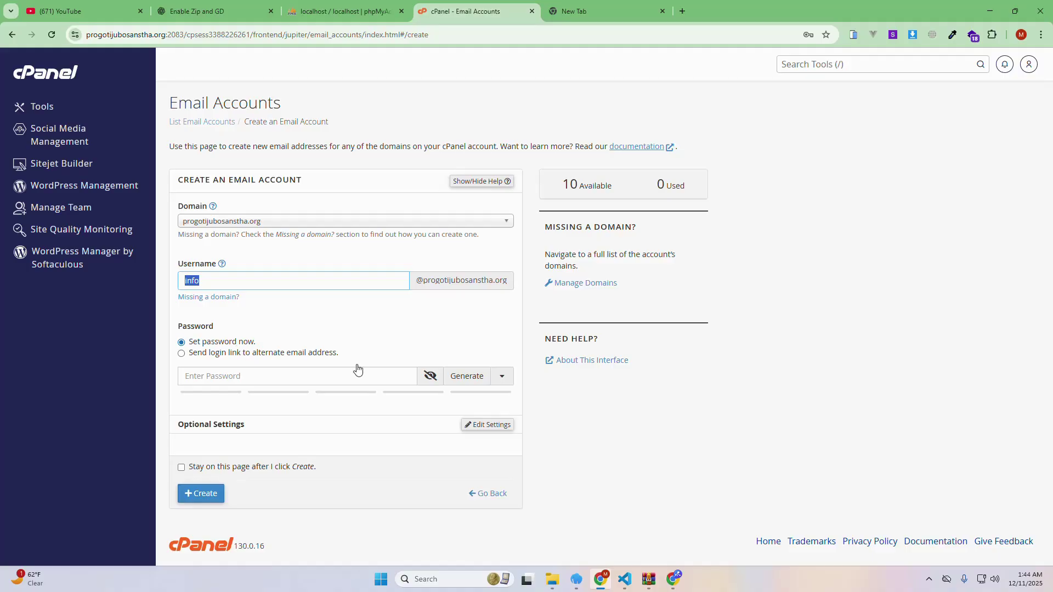
{"action": "left_click", "coordinate": [467, 376]}
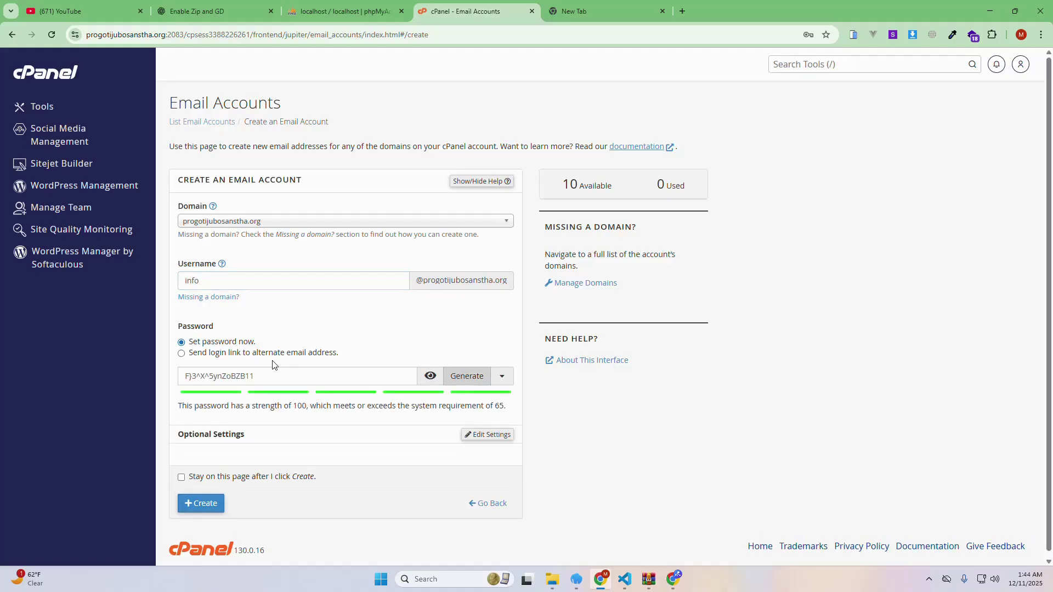
{"action": "left_click_drag", "start_coordinate": [258, 376], "coordinate": [186, 375]}
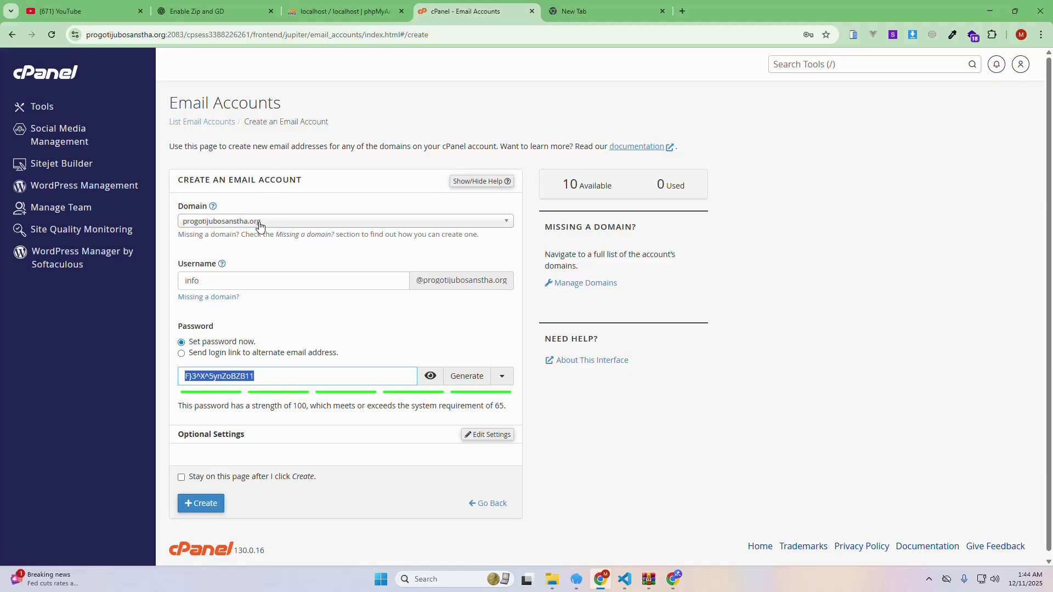
{"action": "right_click", "coordinate": [202, 382]}
{"action": "left_click", "coordinate": [249, 137]}
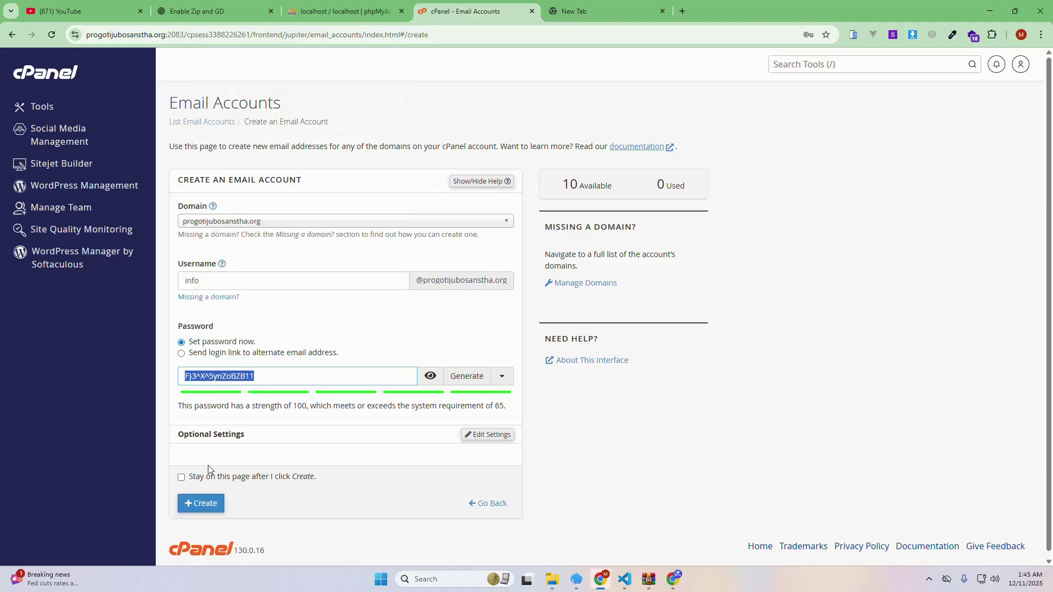
{"action": "left_click", "coordinate": [202, 504]}
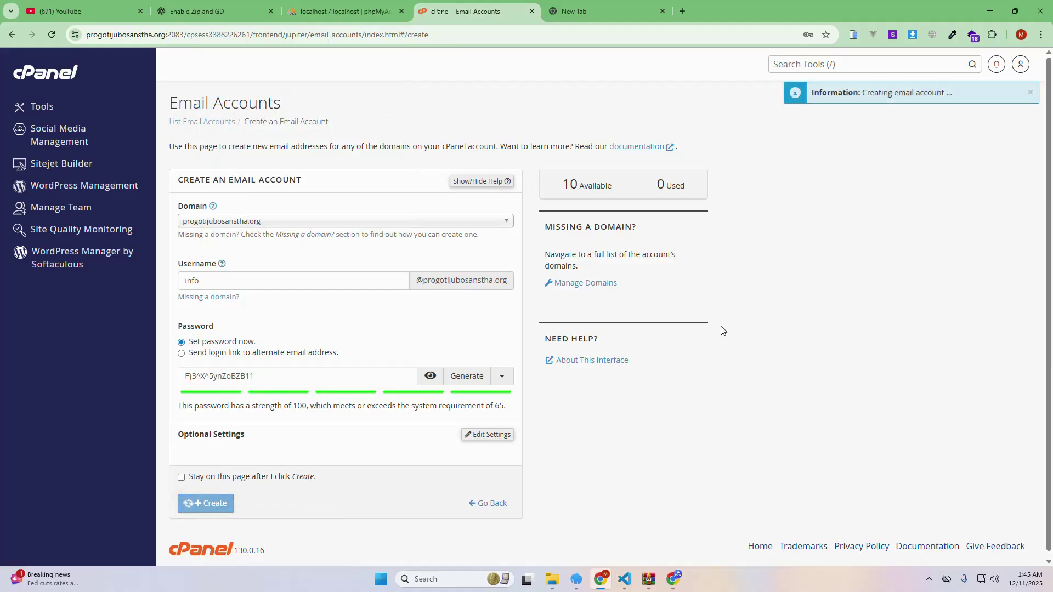
{"action": "left_click", "coordinate": [984, 11]}
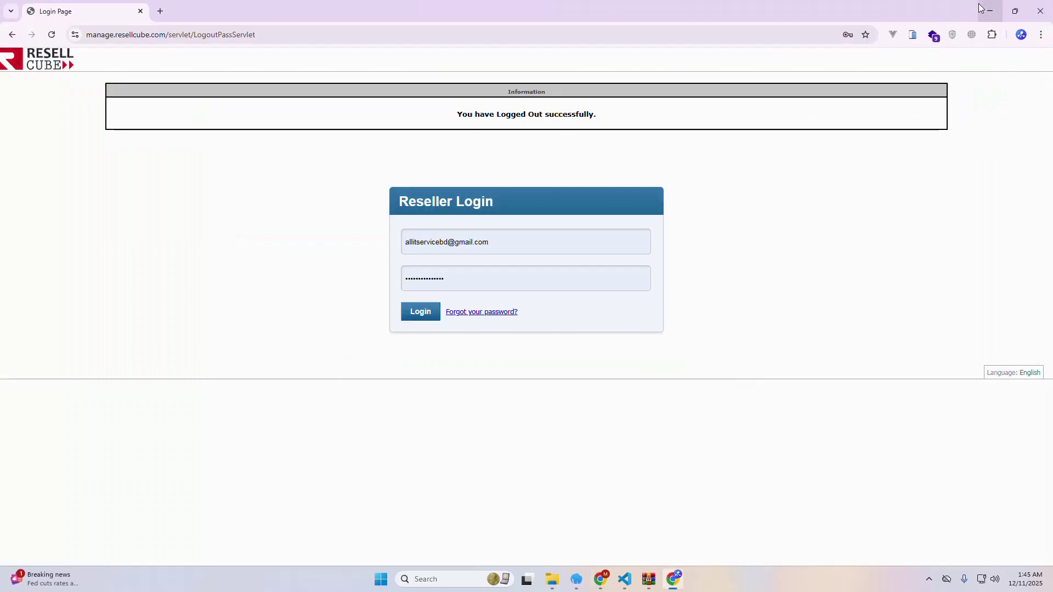
Paste the copied password into the spare tab's address bar, then open Check Email for the info account
{"action": "left_click", "coordinate": [601, 579]}
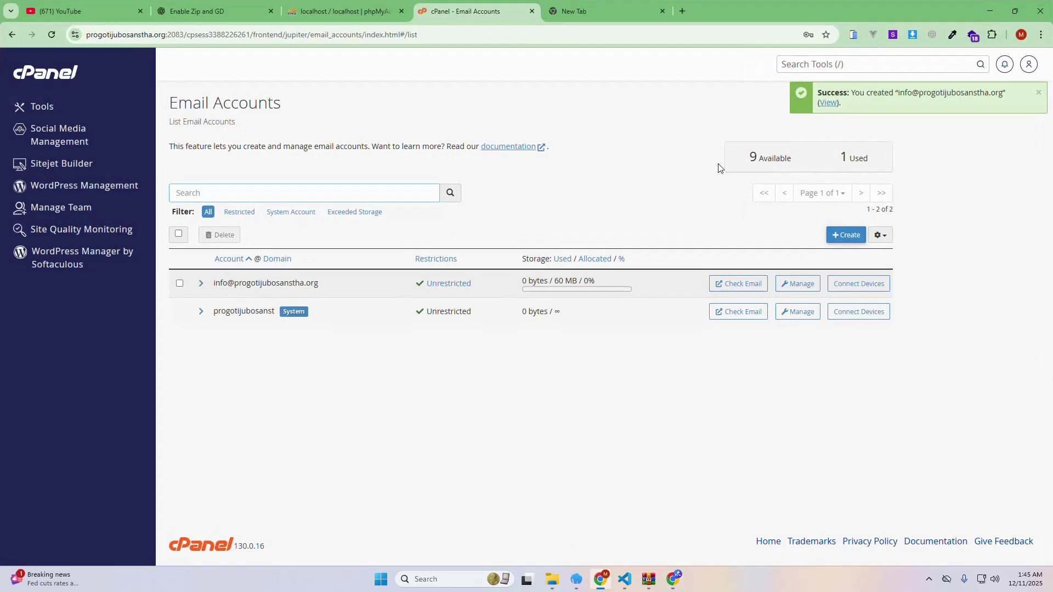
{"action": "left_click", "coordinate": [603, 13]}
{"action": "right_click", "coordinate": [512, 35]}
{"action": "left_click", "coordinate": [527, 126]}
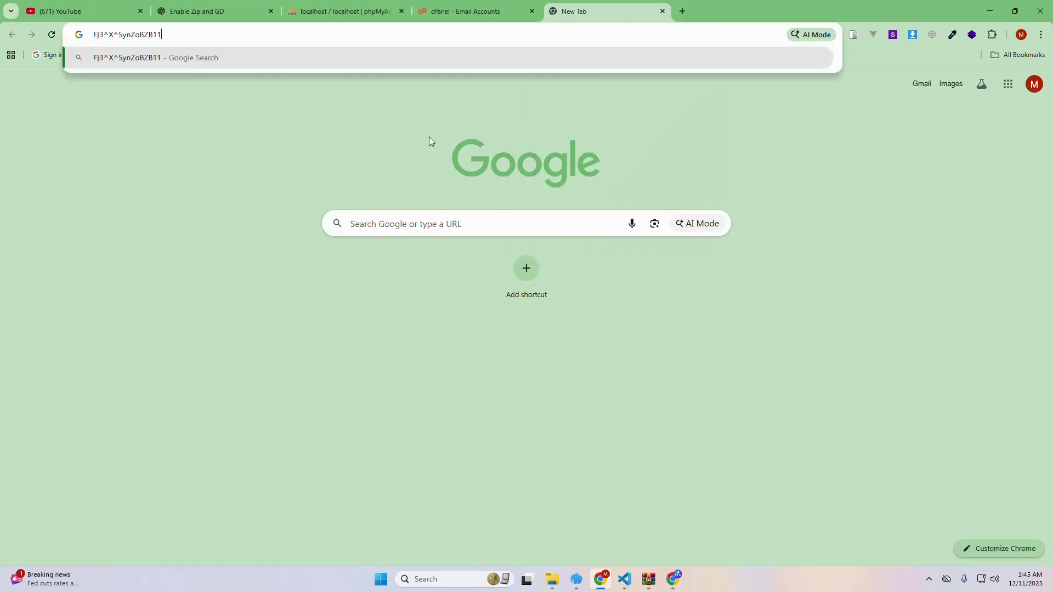
{"action": "left_click", "coordinate": [447, 8]}
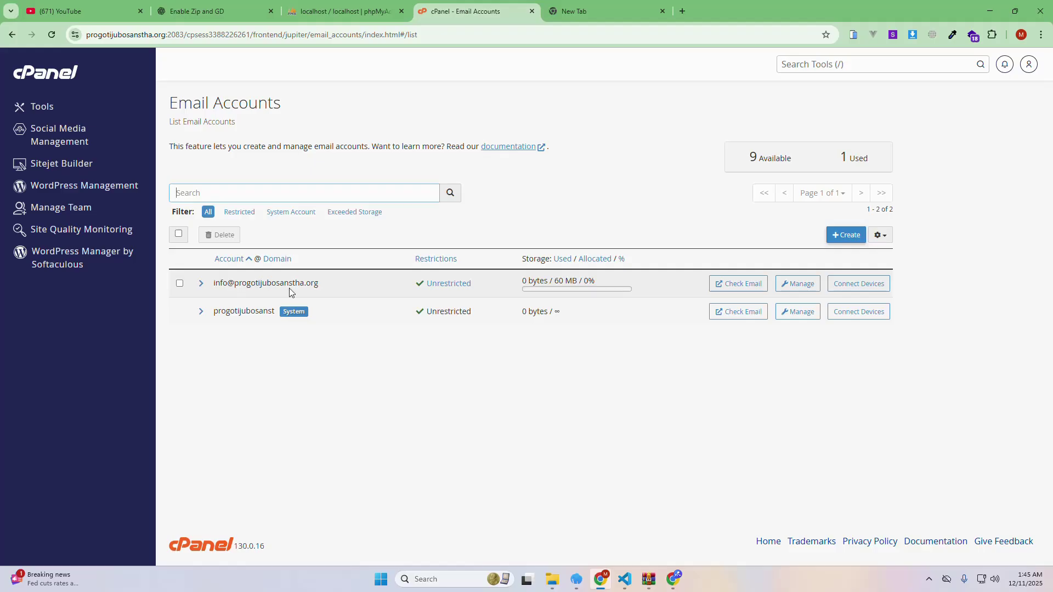
{"action": "left_click", "coordinate": [748, 290]}
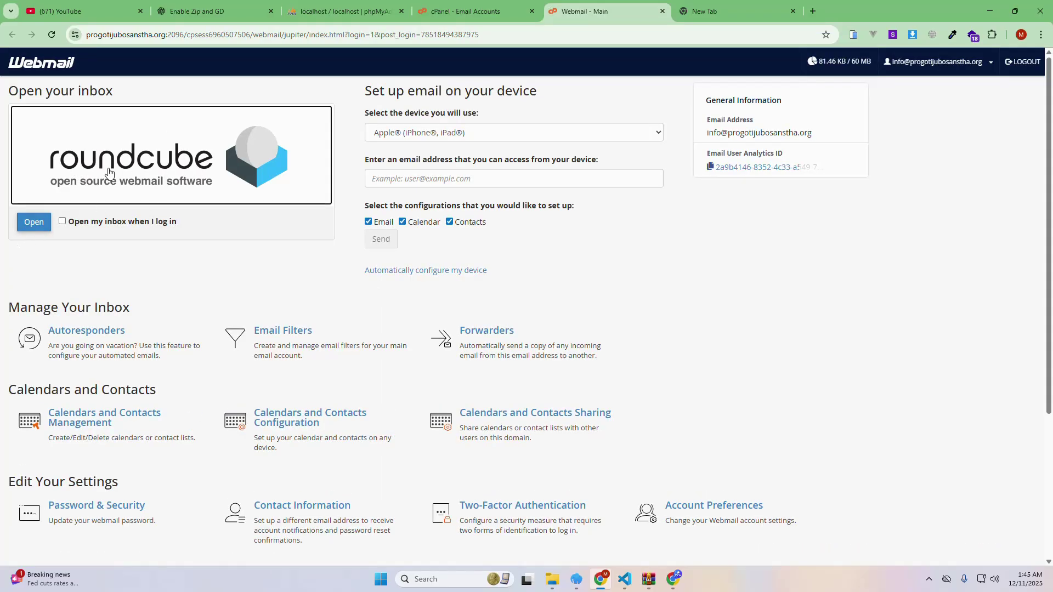
Open the info account's Roundcube inbox, select its address in the header, then return to cPanel Email Accounts
{"action": "left_click", "coordinate": [189, 166]}
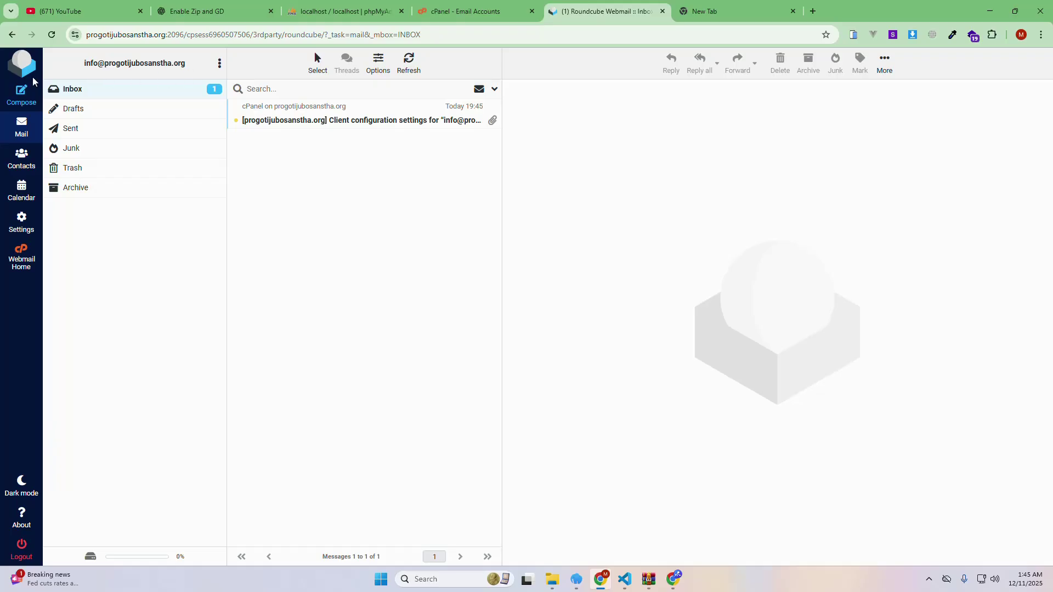
{"action": "left_click_drag", "start_coordinate": [192, 64], "coordinate": [82, 65]}
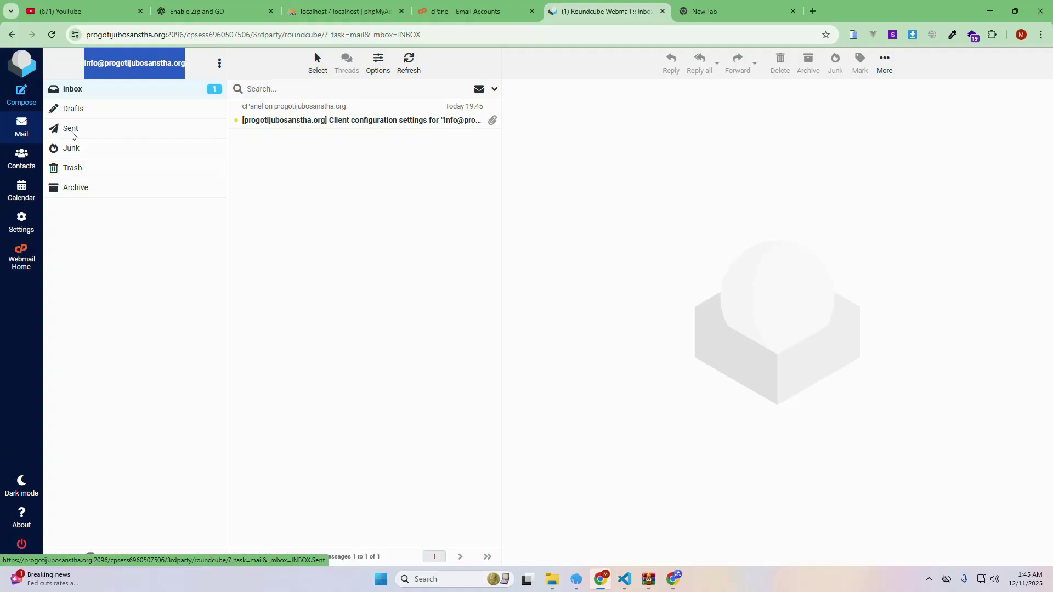
{"action": "left_click", "coordinate": [336, 219]}
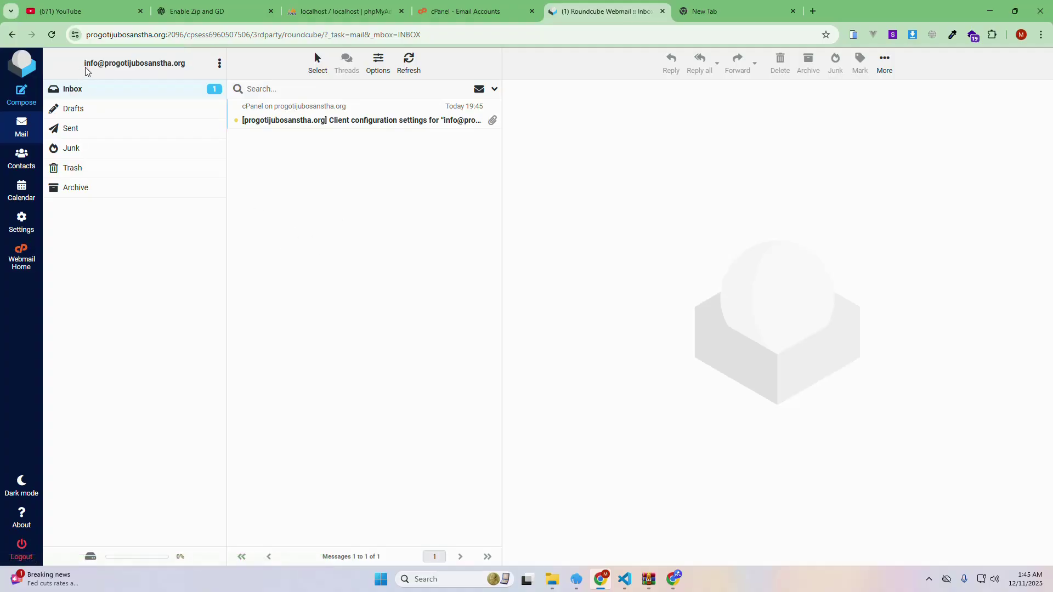
{"action": "left_click_drag", "start_coordinate": [94, 66], "coordinate": [186, 64]}
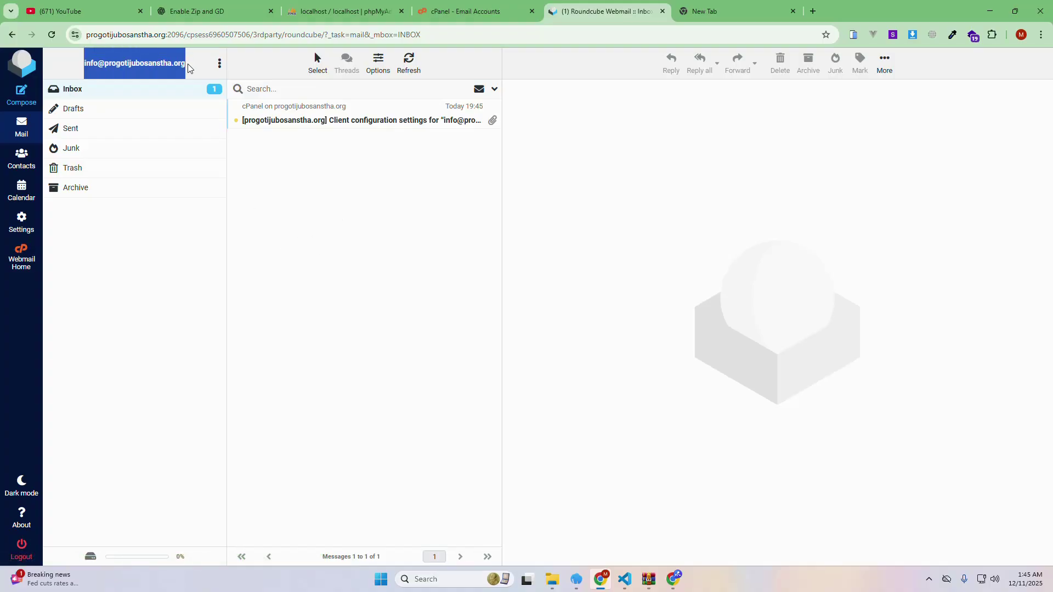
{"action": "left_click", "coordinate": [318, 198]}
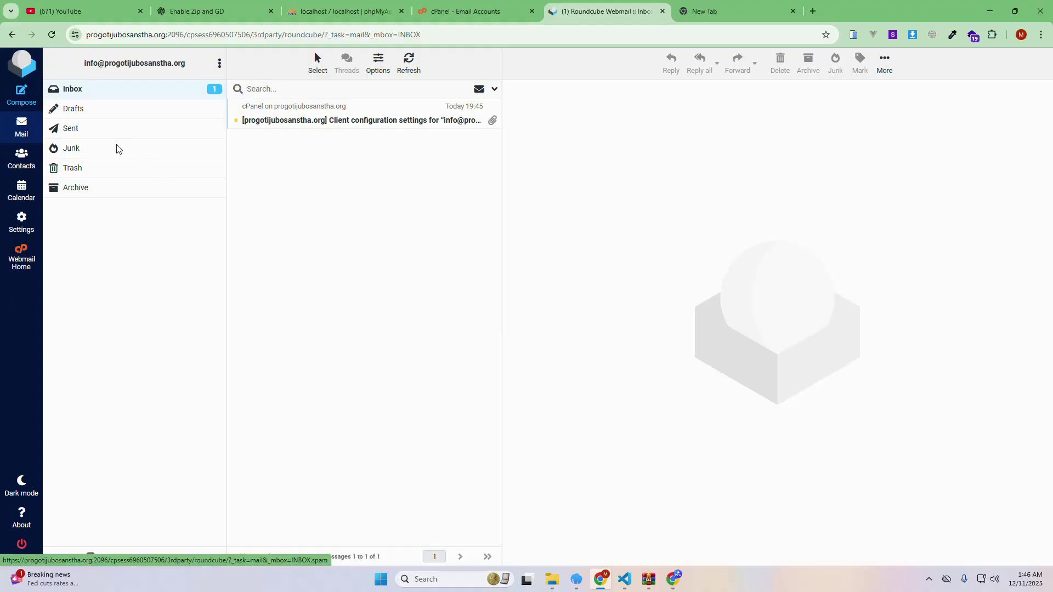
{"action": "left_click", "coordinate": [439, 10]}
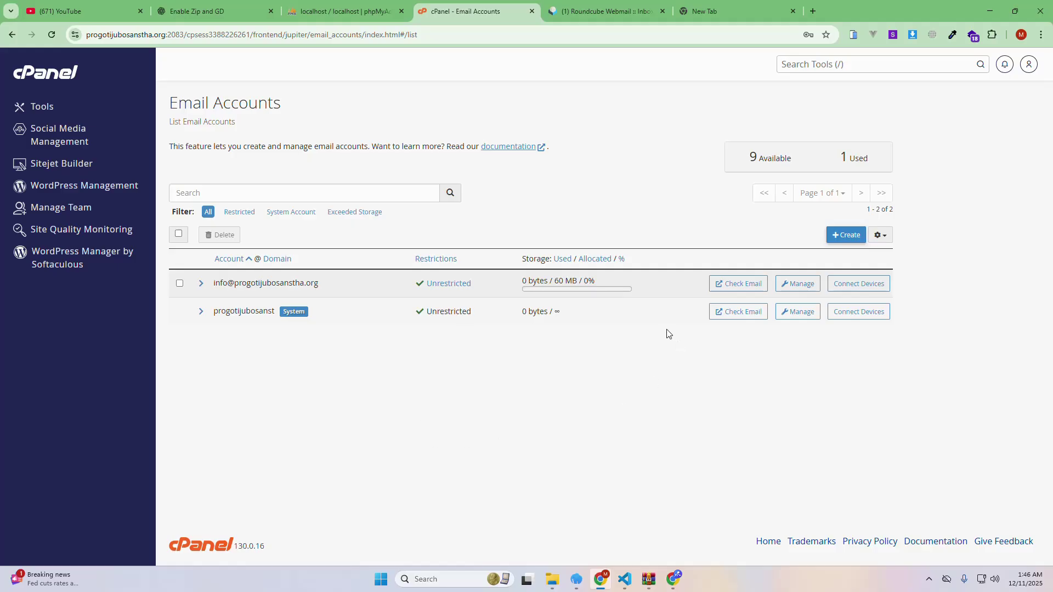
{"action": "left_click", "coordinate": [876, 285]}
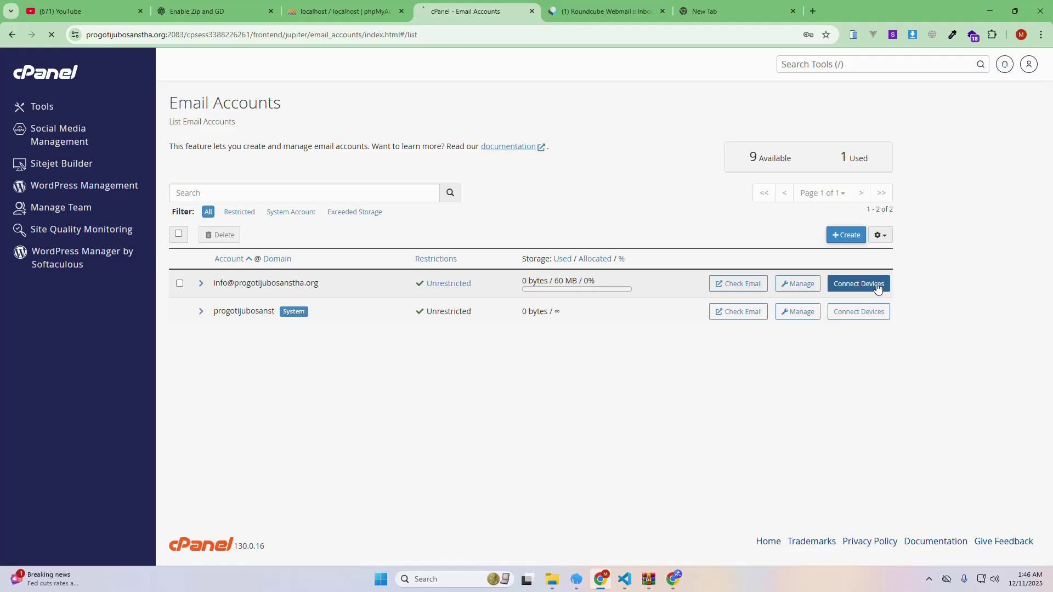
{"action": "scroll", "coordinate": [603, 417], "scroll_direction": "down", "scroll_amount": 5}
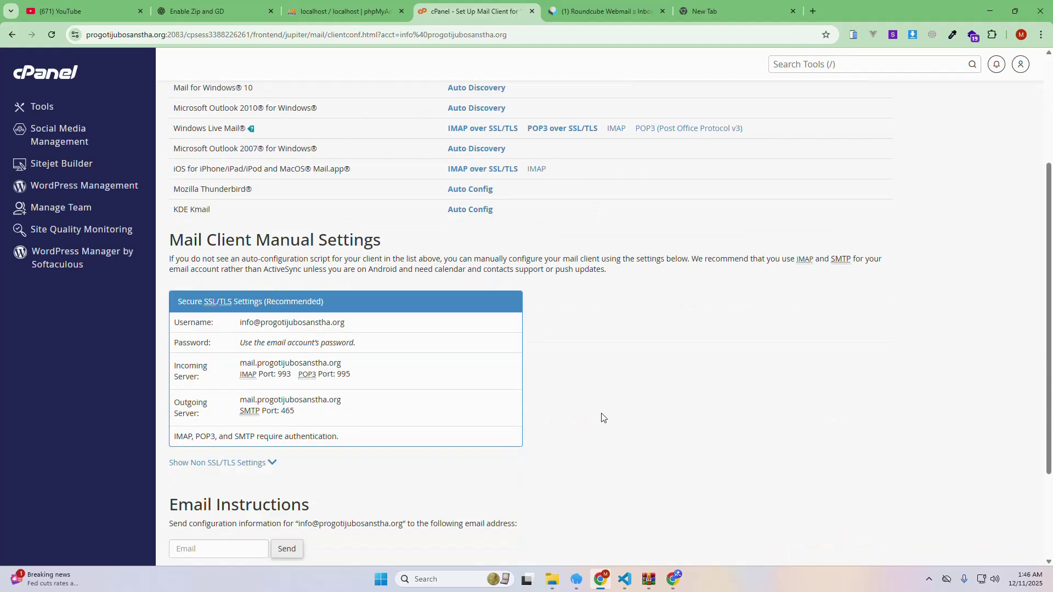
{"action": "scroll", "coordinate": [603, 418], "scroll_direction": "down", "scroll_amount": 1}
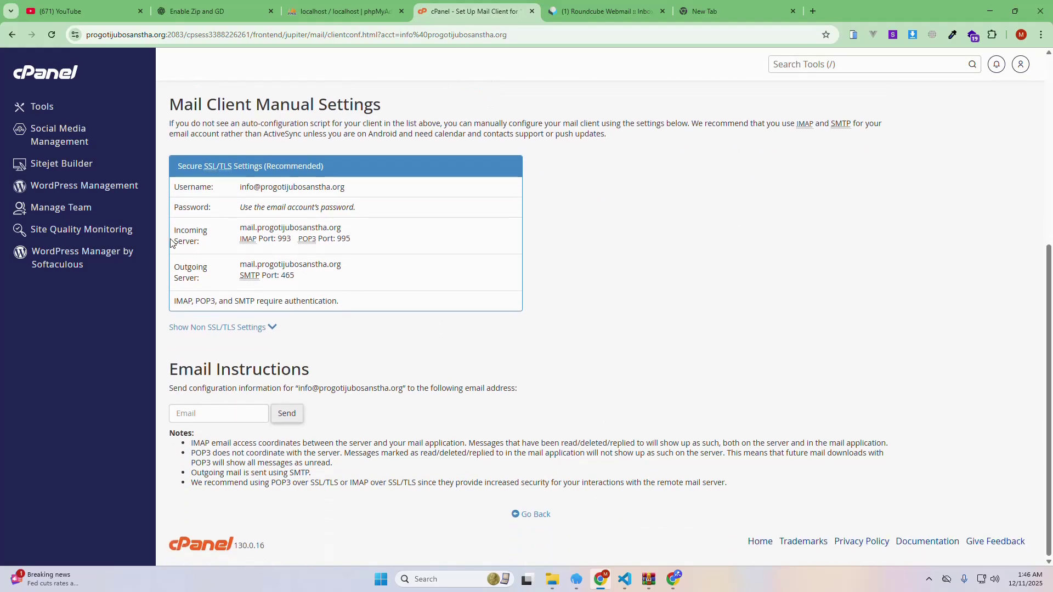
{"action": "left_click_drag", "start_coordinate": [239, 227], "coordinate": [346, 236]}
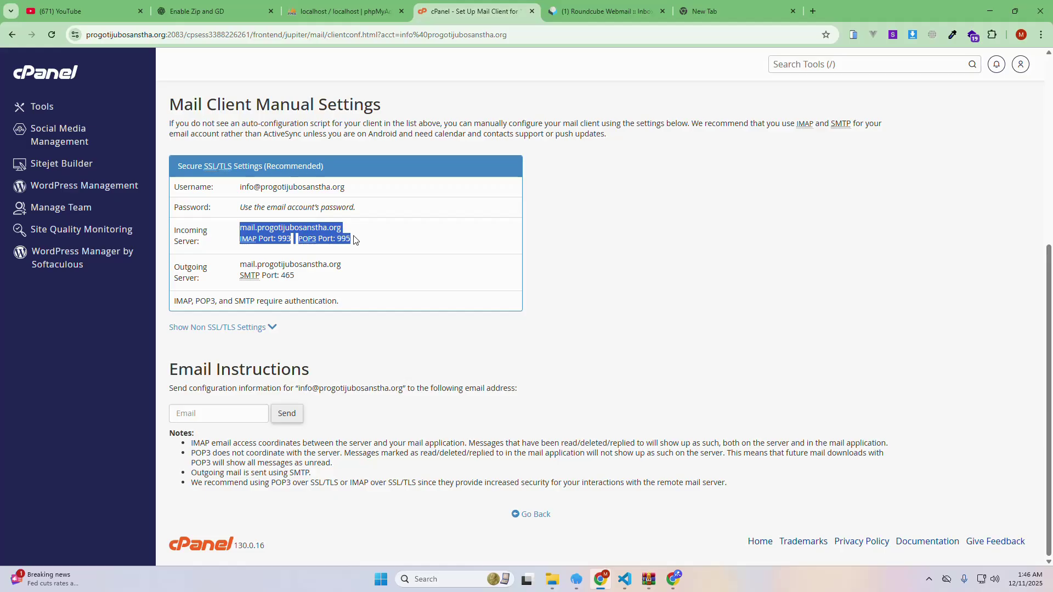
{"action": "mouse_move", "coordinate": [239, 264]}
{"action": "left_mouse_down"}
{"action": "mouse_move", "coordinate": [277, 281]}
{"action": "mouse_move", "coordinate": [303, 280]}
{"action": "mouse_move", "coordinate": [322, 265]}
{"action": "mouse_move", "coordinate": [239, 265]}
{"action": "left_mouse_up"}
{"action": "left_click", "coordinate": [363, 284]}
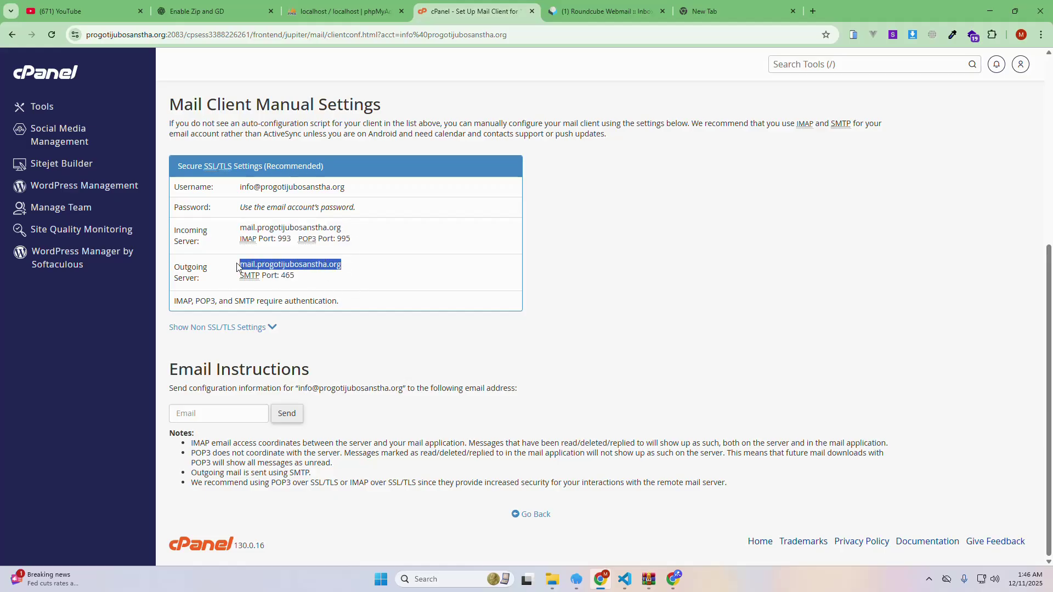
{"action": "left_click_drag", "start_coordinate": [239, 227], "coordinate": [340, 228]}
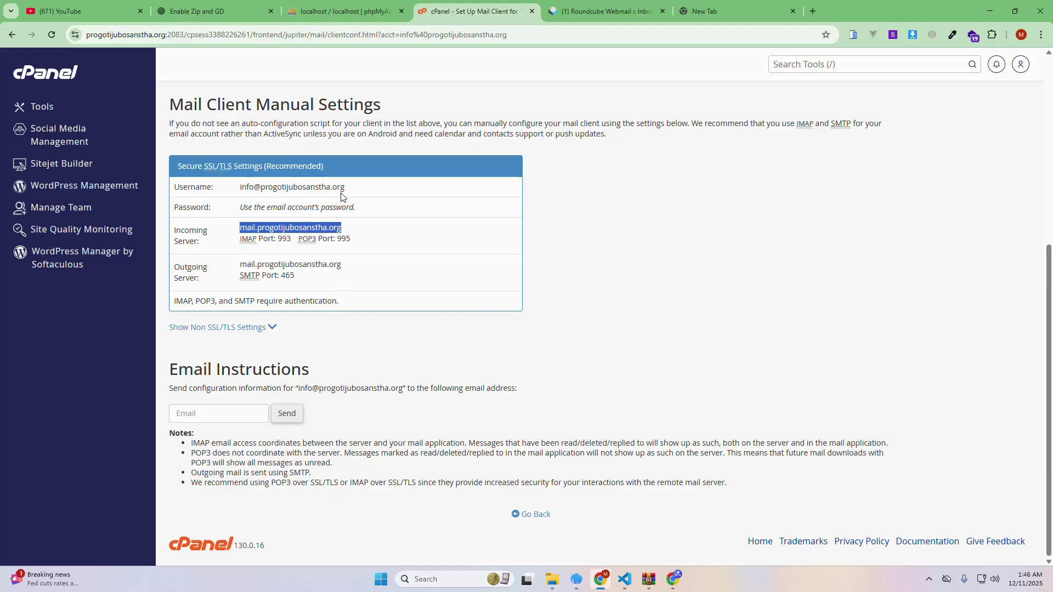
{"action": "left_click_drag", "start_coordinate": [344, 187], "coordinate": [236, 193]}
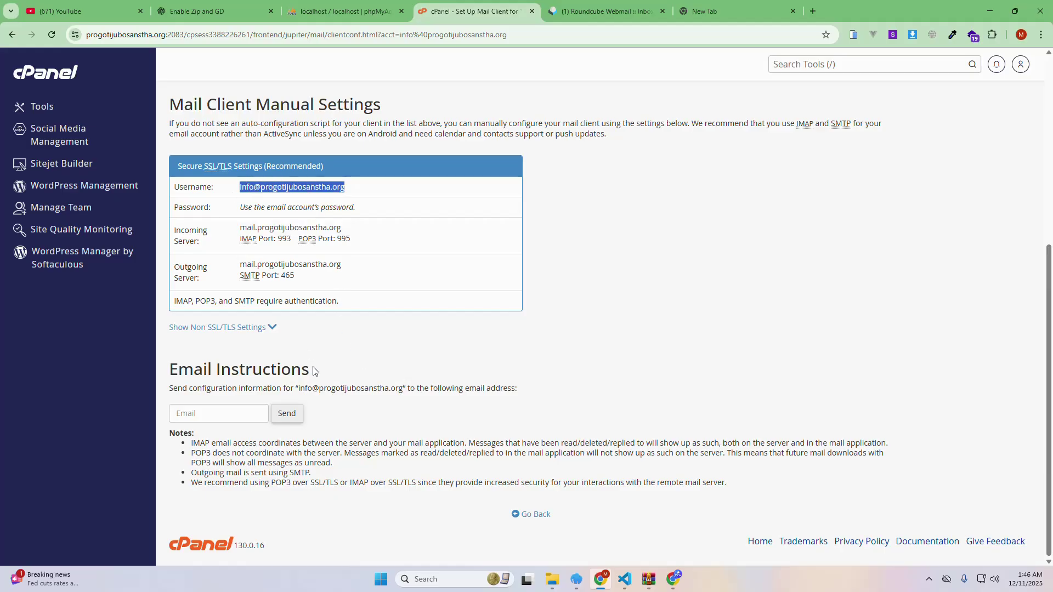
{"action": "left_click", "coordinate": [221, 415]}
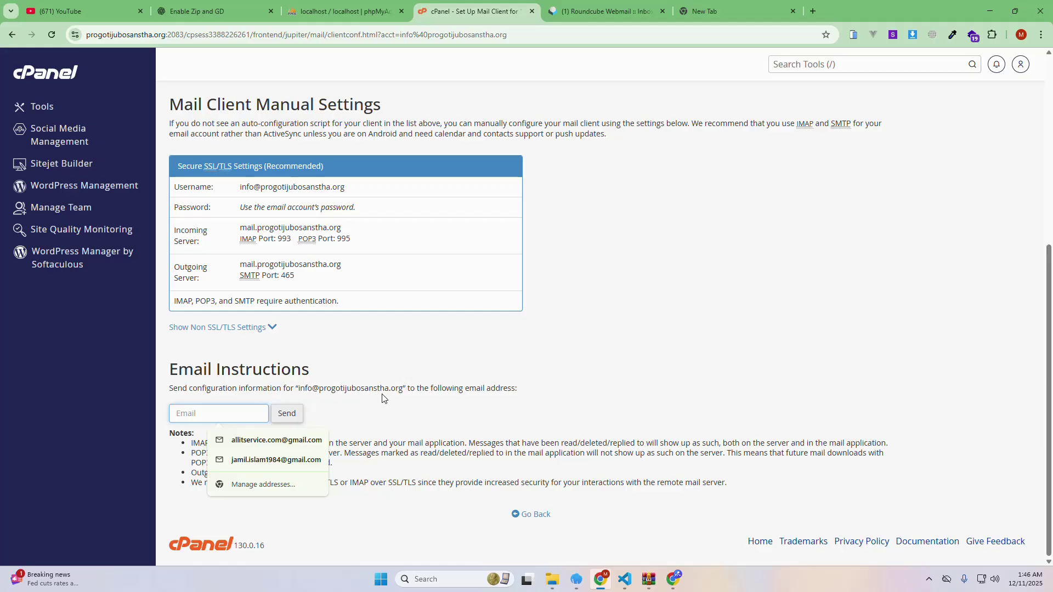
{"action": "left_click_drag", "start_coordinate": [403, 388], "coordinate": [299, 388]}
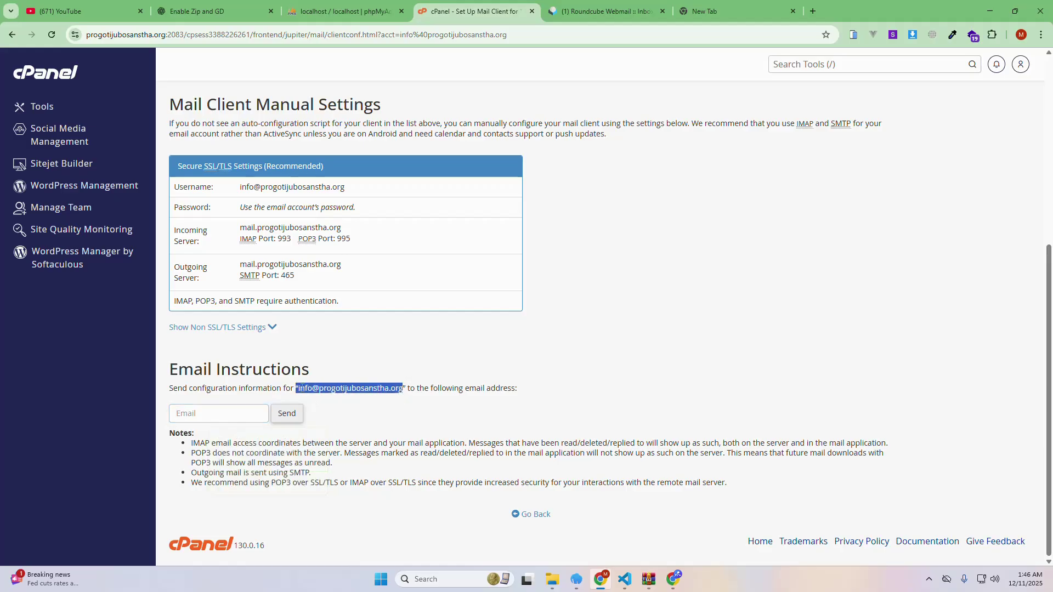
{"action": "scroll", "coordinate": [648, 360], "scroll_direction": "up", "scroll_amount": 5}
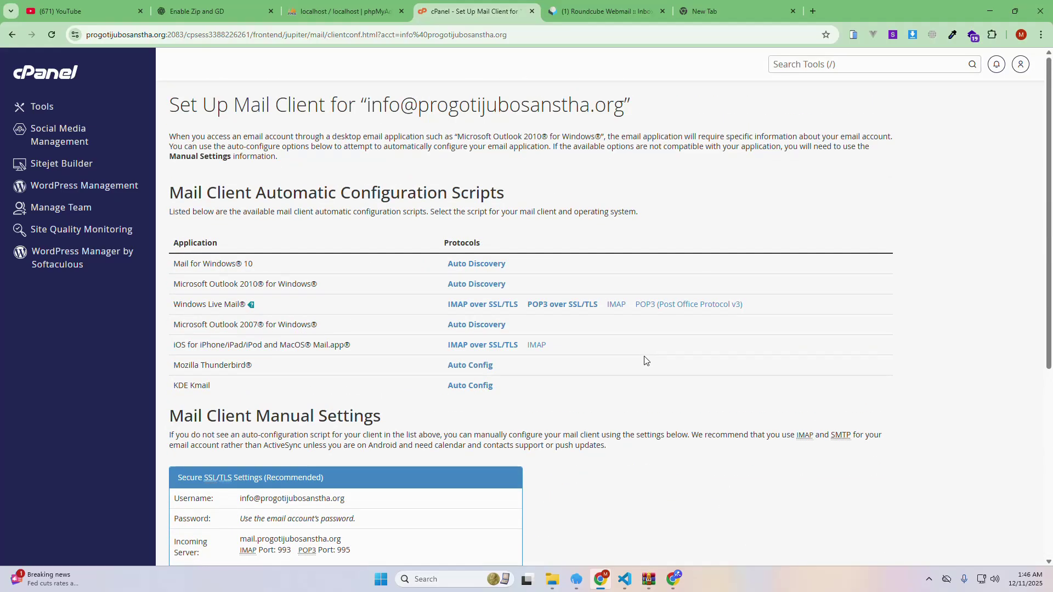
{"action": "left_click", "coordinate": [39, 70]}
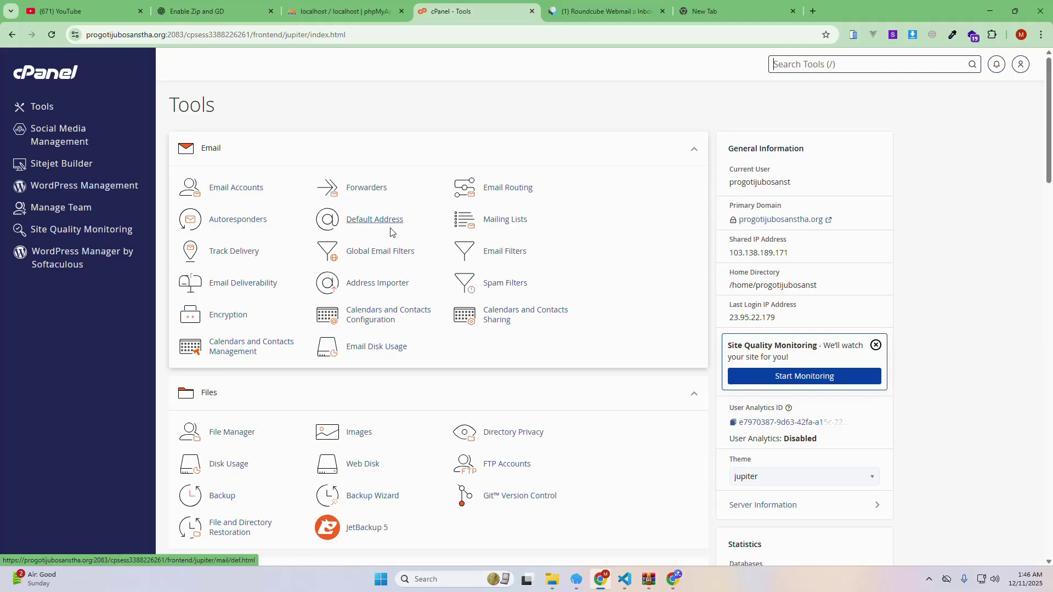
{"action": "key", "text": "slash"}
{"action": "left_click", "coordinate": [370, 347]}
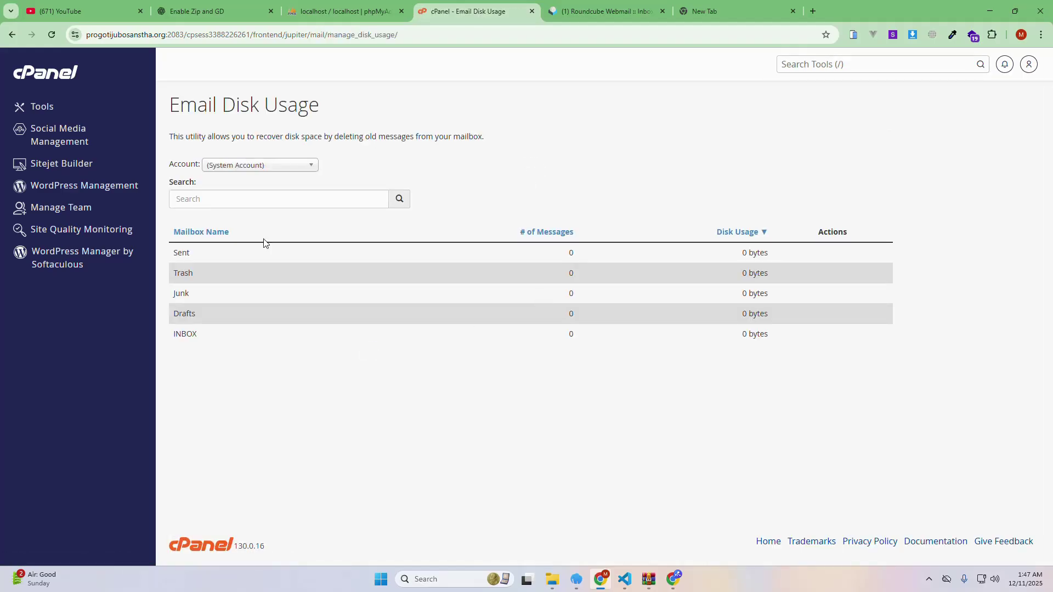
{"action": "left_click", "coordinate": [254, 165]}
{"action": "left_click", "coordinate": [247, 196]}
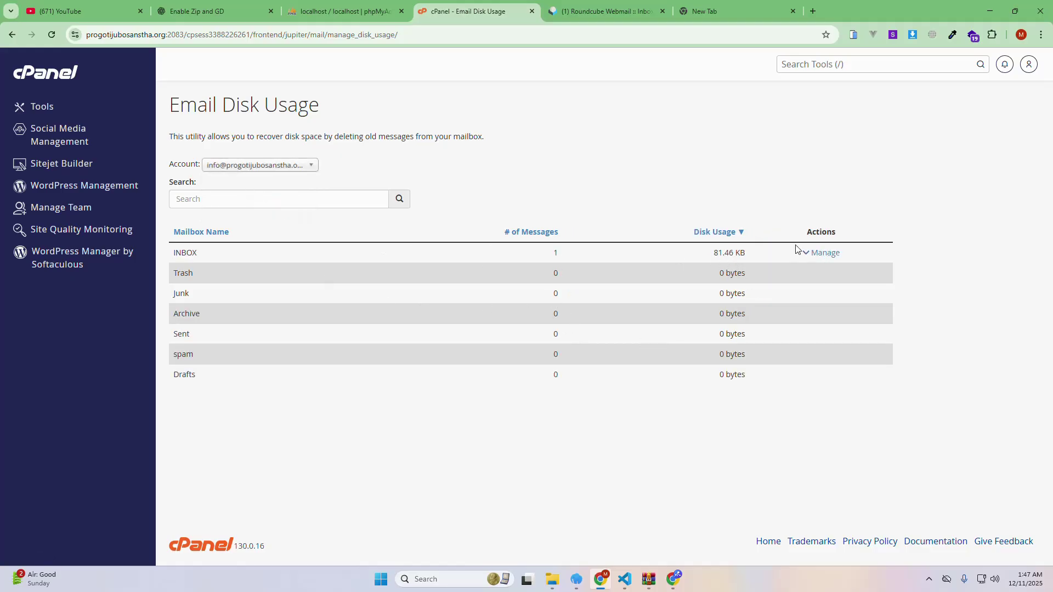
{"action": "left_click", "coordinate": [12, 35]}
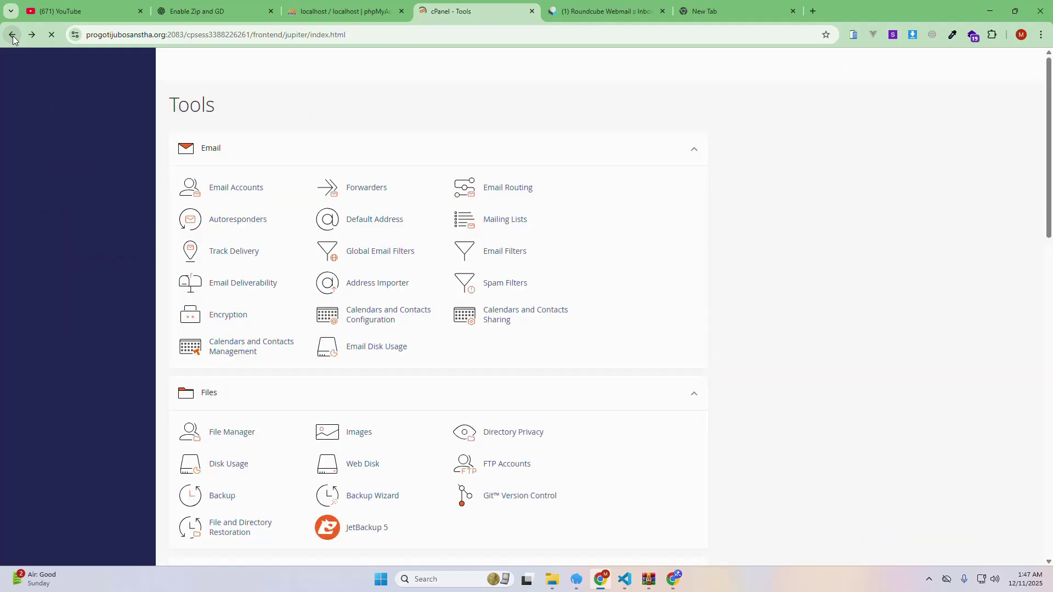
{"action": "left_click", "coordinate": [347, 194]}
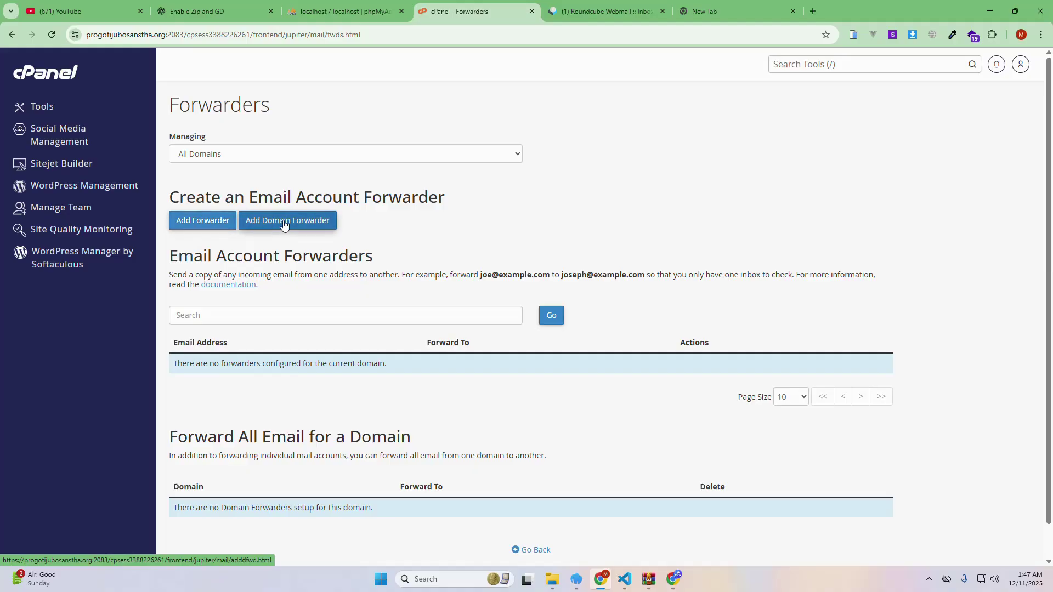
{"action": "scroll", "coordinate": [340, 229], "scroll_direction": "down", "scroll_amount": 1}
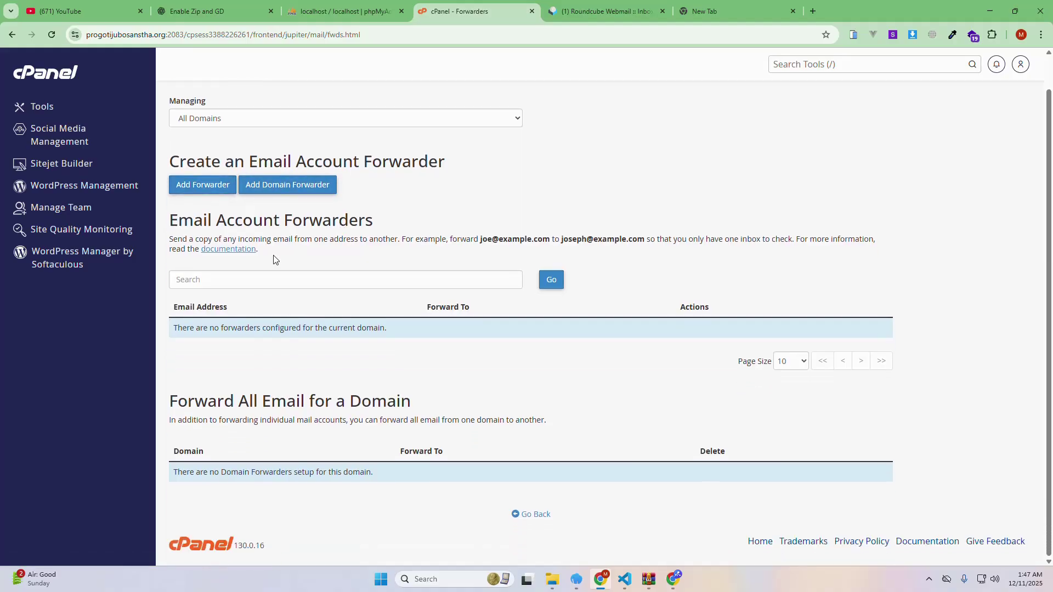
{"action": "left_click", "coordinate": [197, 186]}
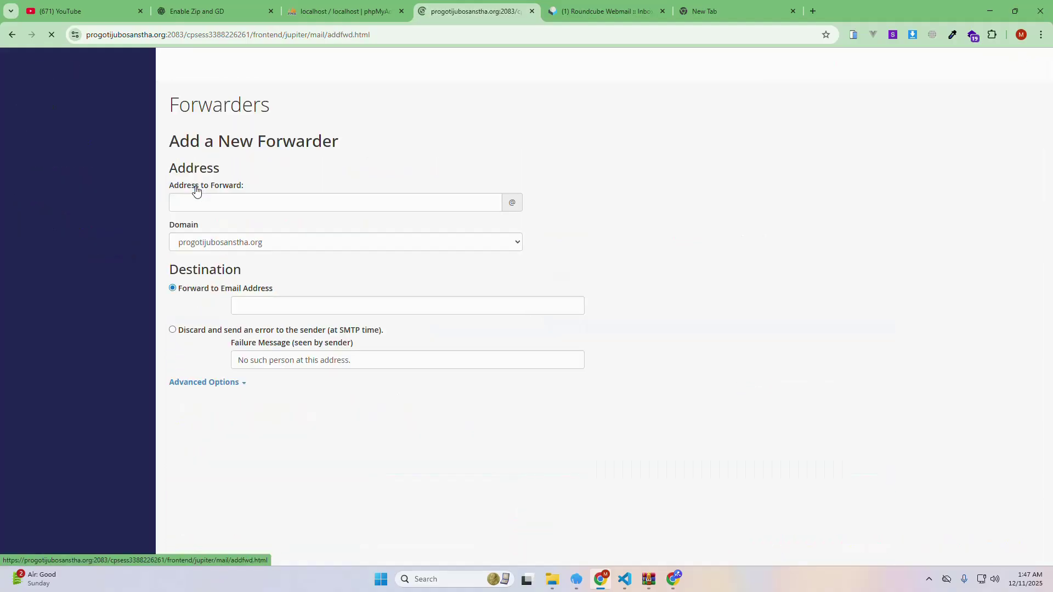
{"action": "left_click", "coordinate": [204, 201]}
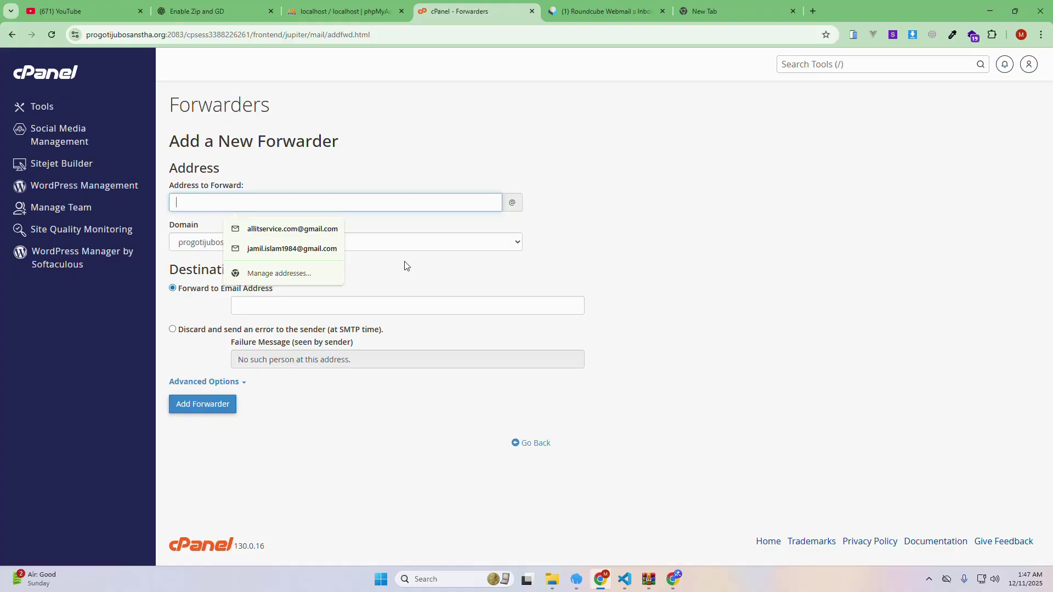
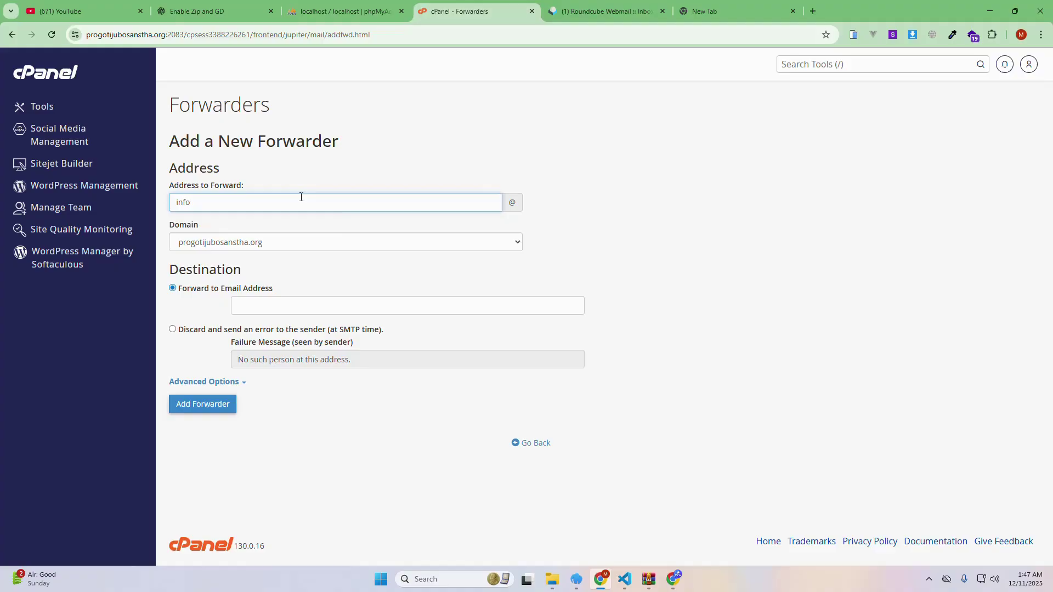
{"action": "left_click", "coordinate": [435, 262]}
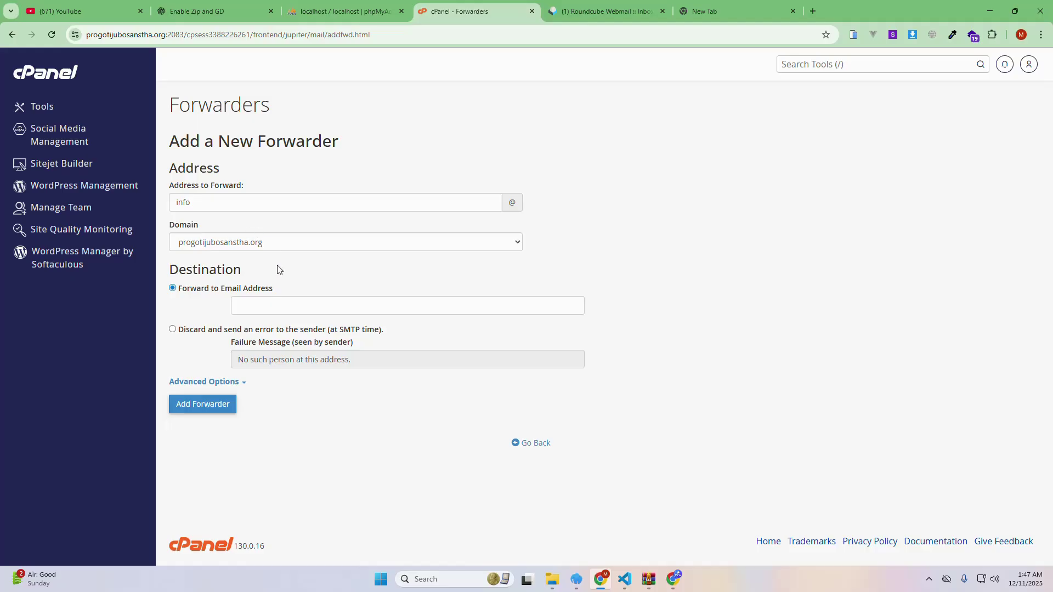
{"action": "left_click", "coordinate": [268, 301]}
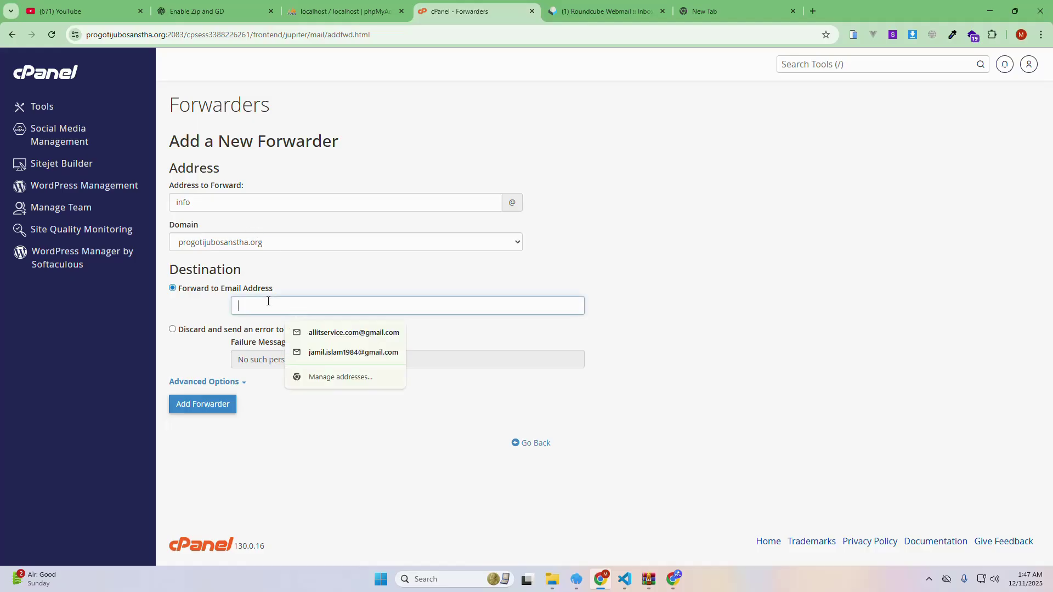
{"action": "left_click", "coordinate": [332, 335]}
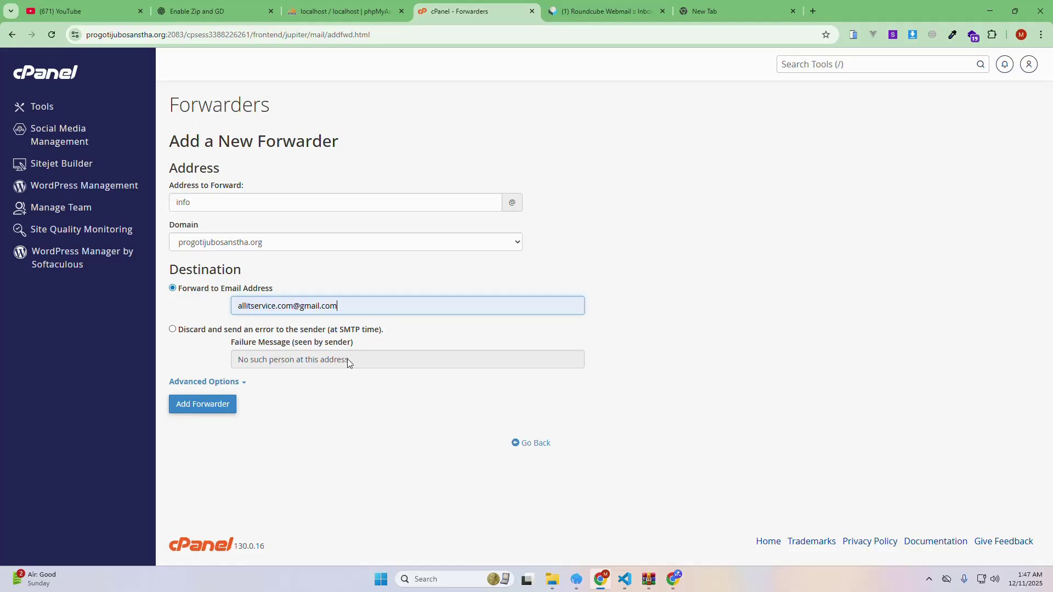
{"action": "left_click", "coordinate": [291, 365]}
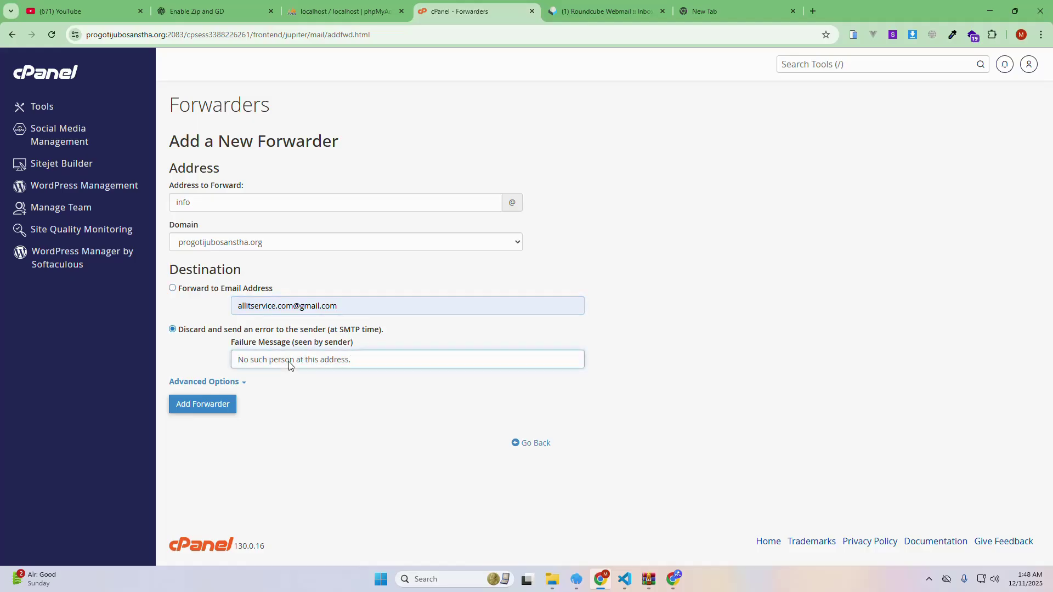
{"action": "left_click", "coordinate": [172, 288]}
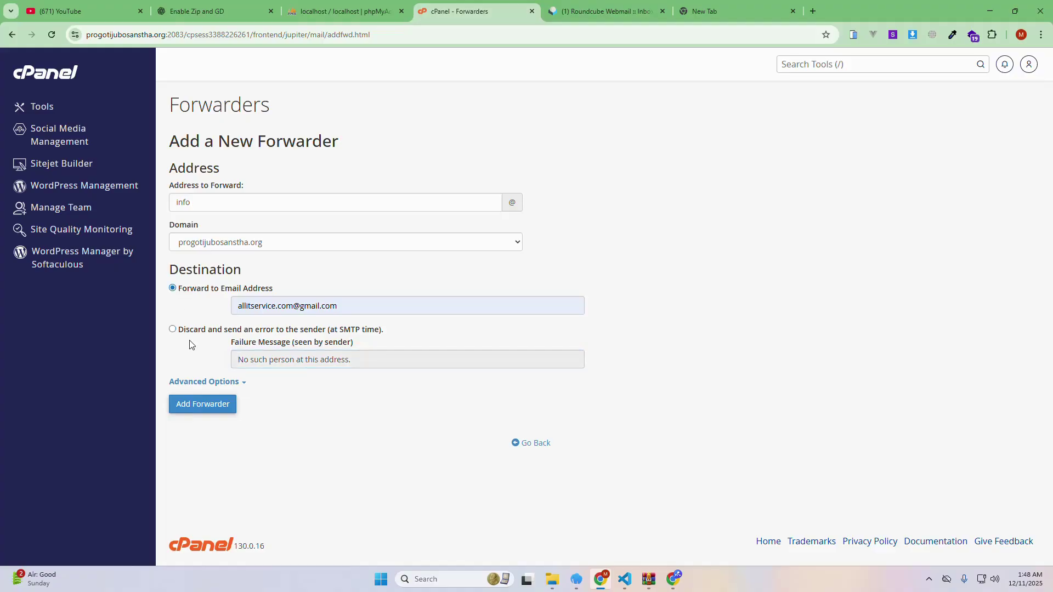
{"action": "left_click", "coordinate": [204, 405]}
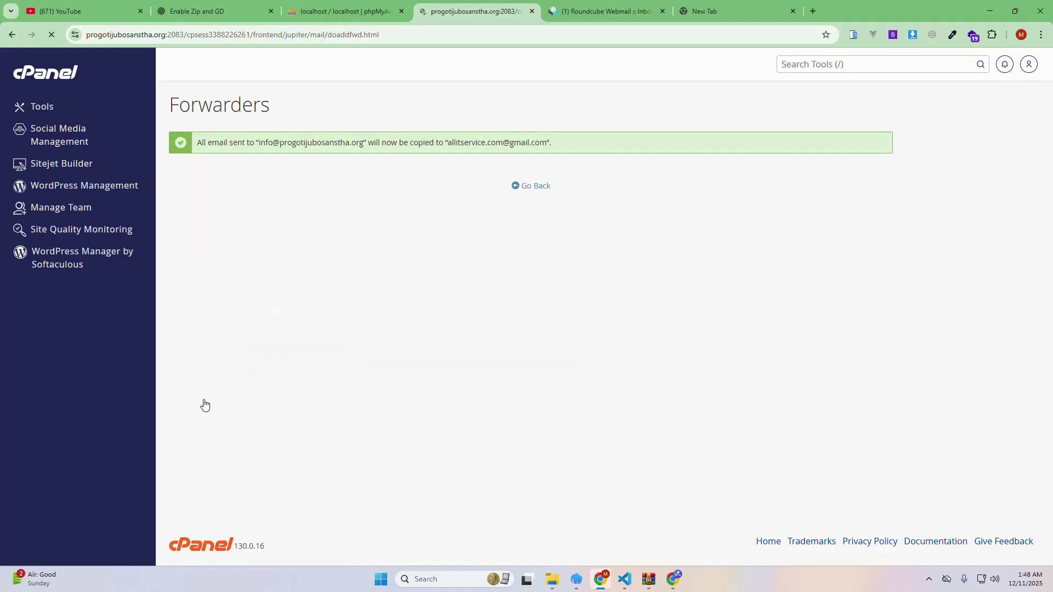
{"action": "left_click", "coordinate": [531, 196]}
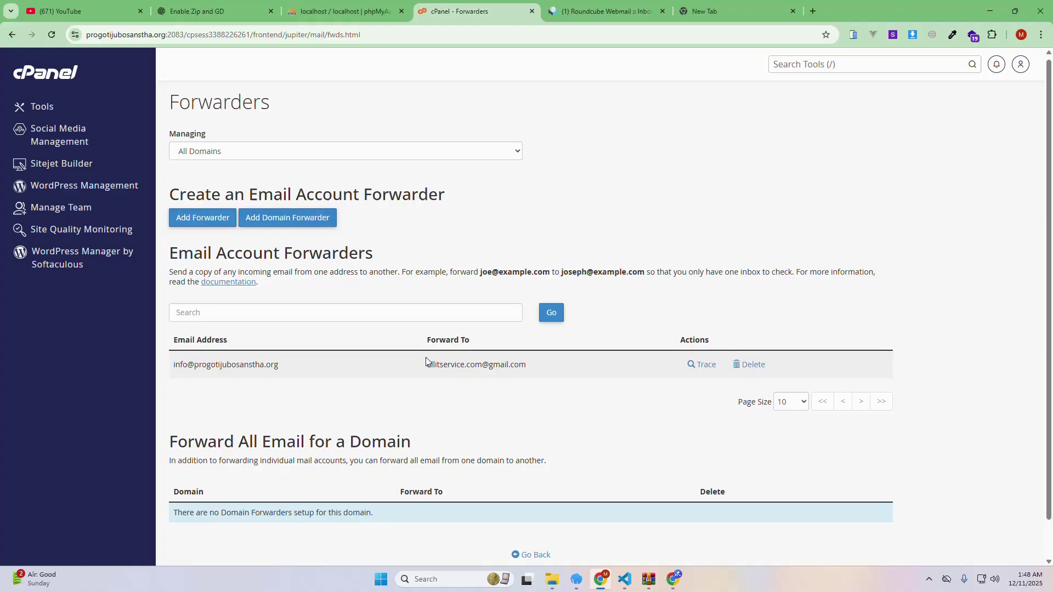
{"action": "scroll", "coordinate": [421, 351], "scroll_direction": "down", "scroll_amount": 2}
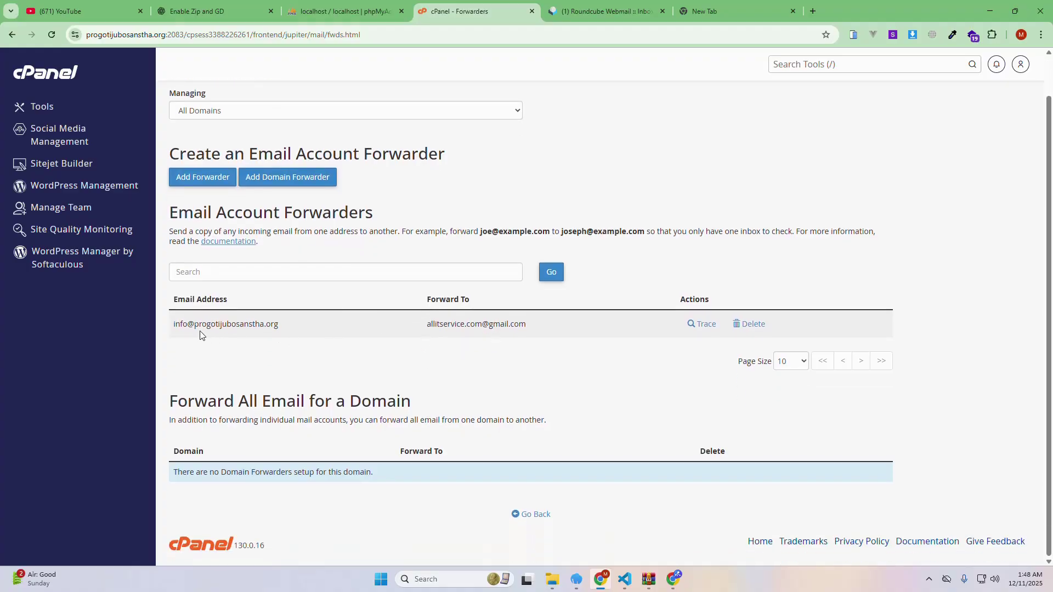
{"action": "left_click_drag", "start_coordinate": [299, 322], "coordinate": [176, 322]}
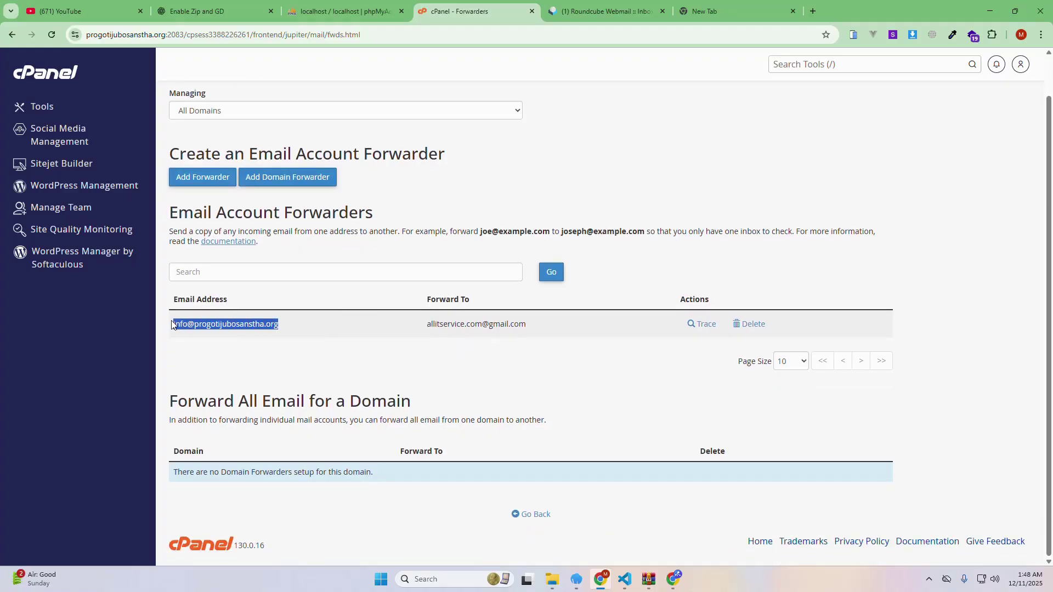
{"action": "left_click_drag", "start_coordinate": [557, 327], "coordinate": [425, 325]}
{"action": "left_click", "coordinate": [267, 342]}
{"action": "left_click_drag", "start_coordinate": [281, 326], "coordinate": [173, 328]}
{"action": "right_click", "coordinate": [207, 329]}
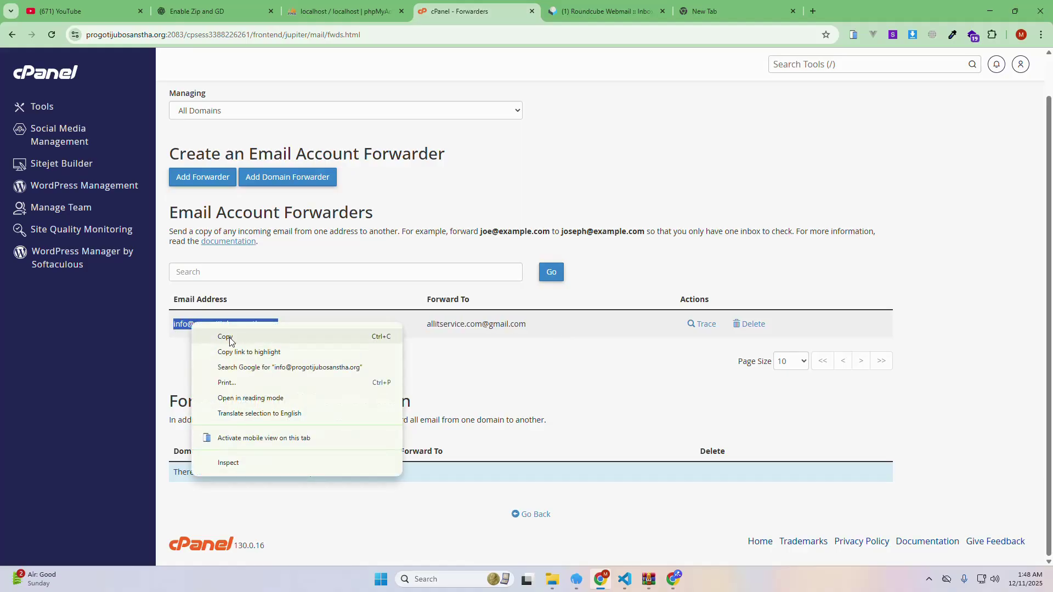
{"action": "left_click", "coordinate": [229, 336]}
{"action": "left_click", "coordinate": [671, 579]}
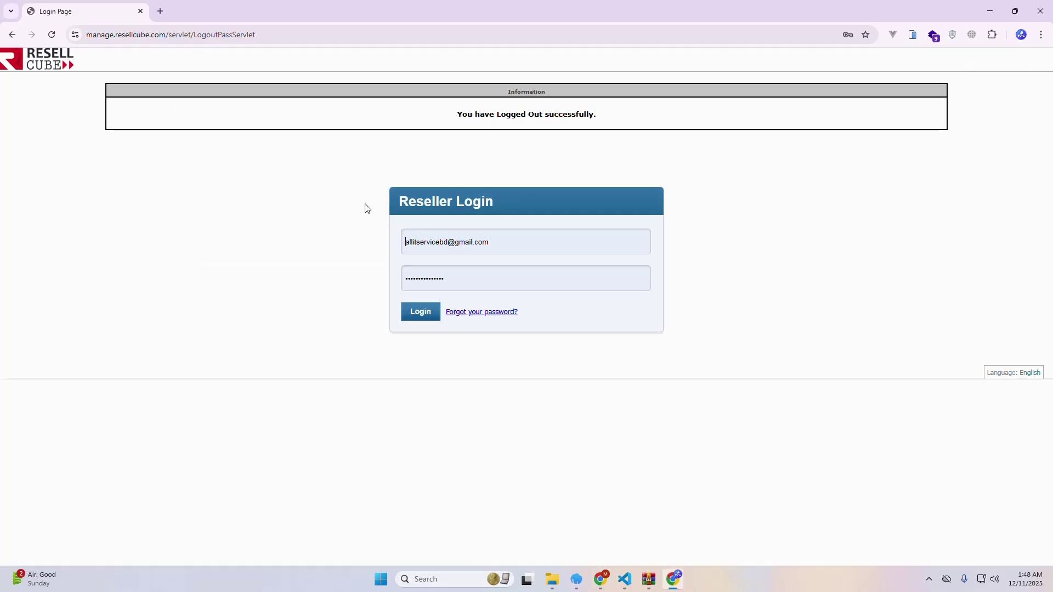
Open Gmail in a new tab and compose an email to the pasted info@ address
{"action": "left_click", "coordinate": [159, 11]}
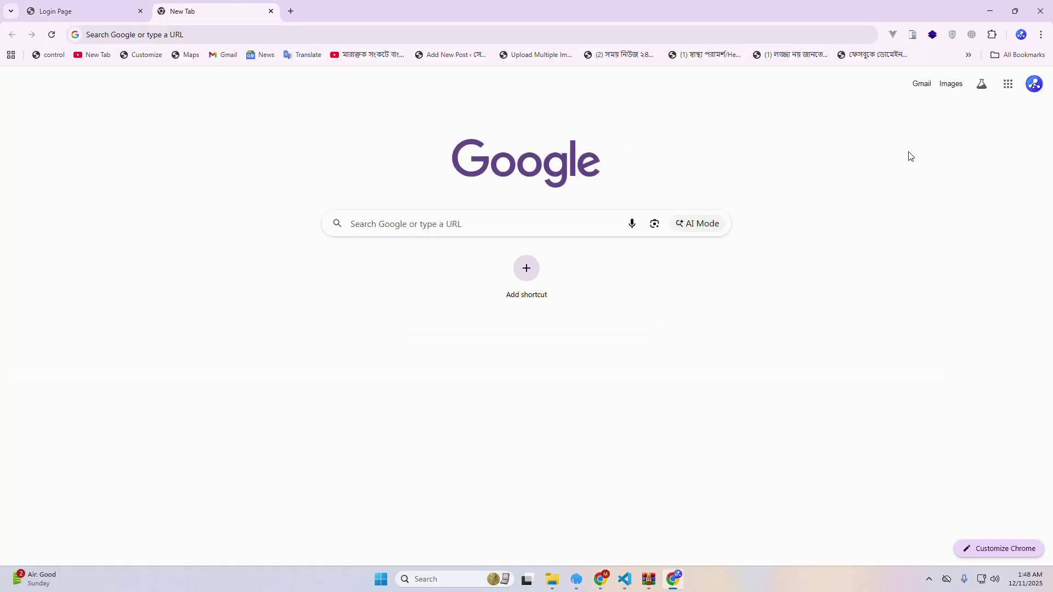
{"action": "left_click", "coordinate": [922, 85]}
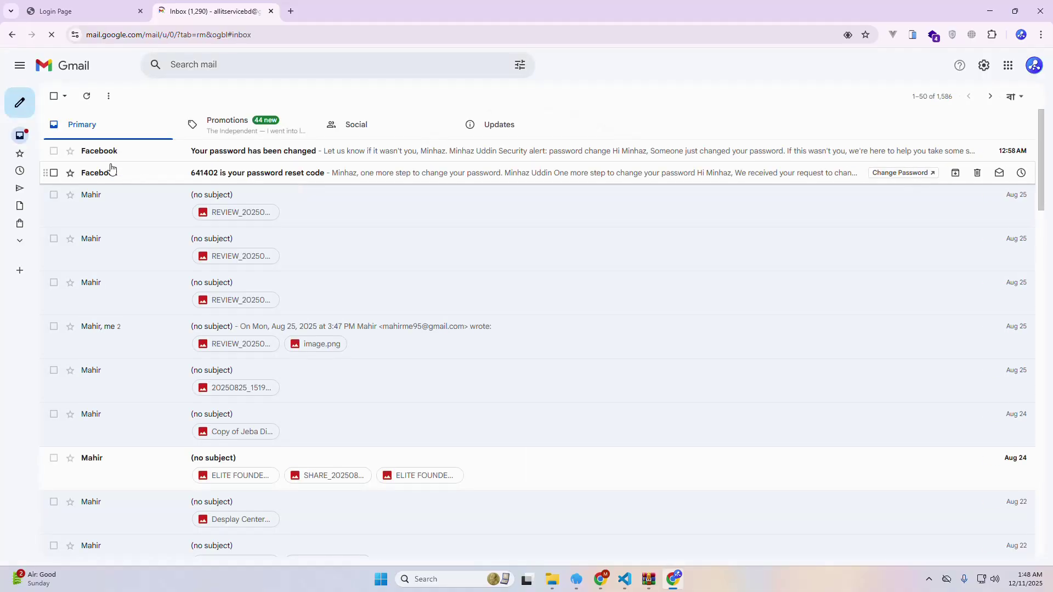
{"action": "left_click", "coordinate": [24, 110]}
{"action": "right_click", "coordinate": [753, 263]}
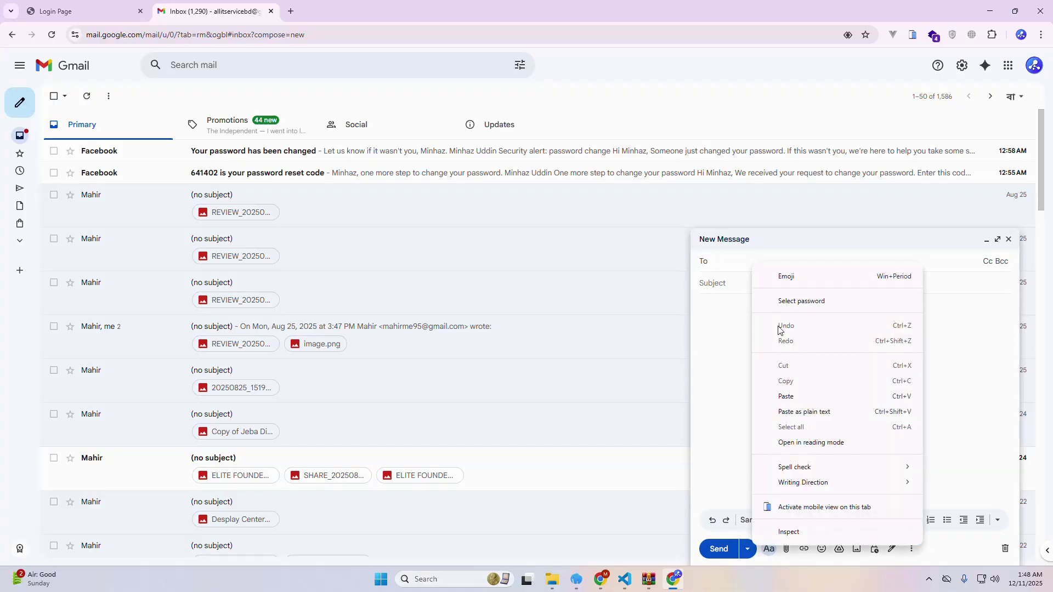
{"action": "left_click", "coordinate": [785, 396]}
Send the message with subject 'hi' and a filler body, then bring back the cPanel window
{"action": "left_click", "coordinate": [735, 298]}
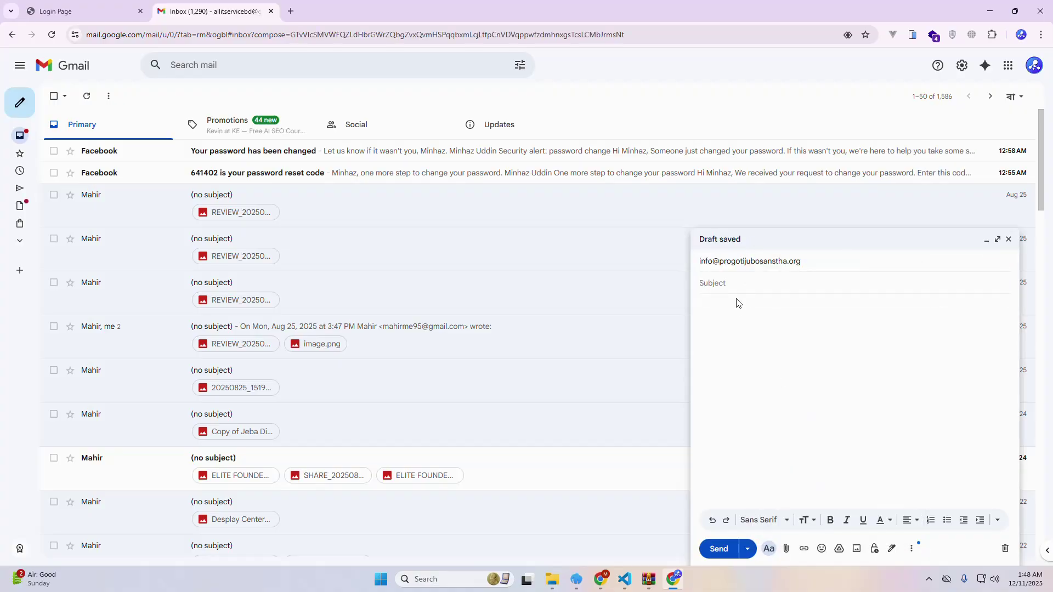
{"action": "type", "text": "hi"}
{"action": "left_click", "coordinate": [755, 336]}
{"action": "type", "text": "hhhhhhhhhhhhhhhhhhhhhhhhhh"}
{"action": "left_click", "coordinate": [718, 549]}
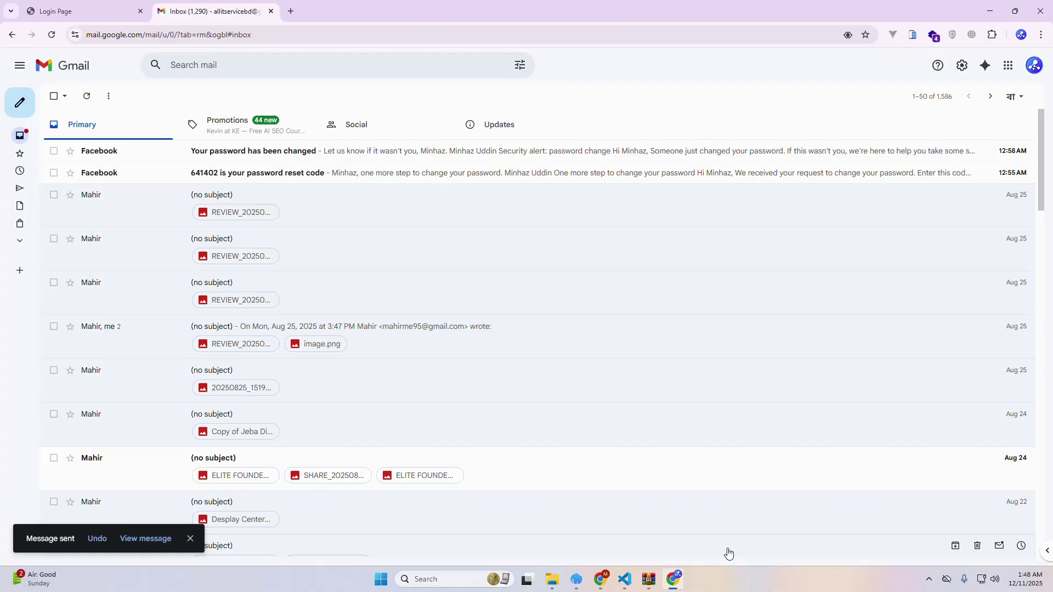
{"action": "left_click", "coordinate": [601, 584]}
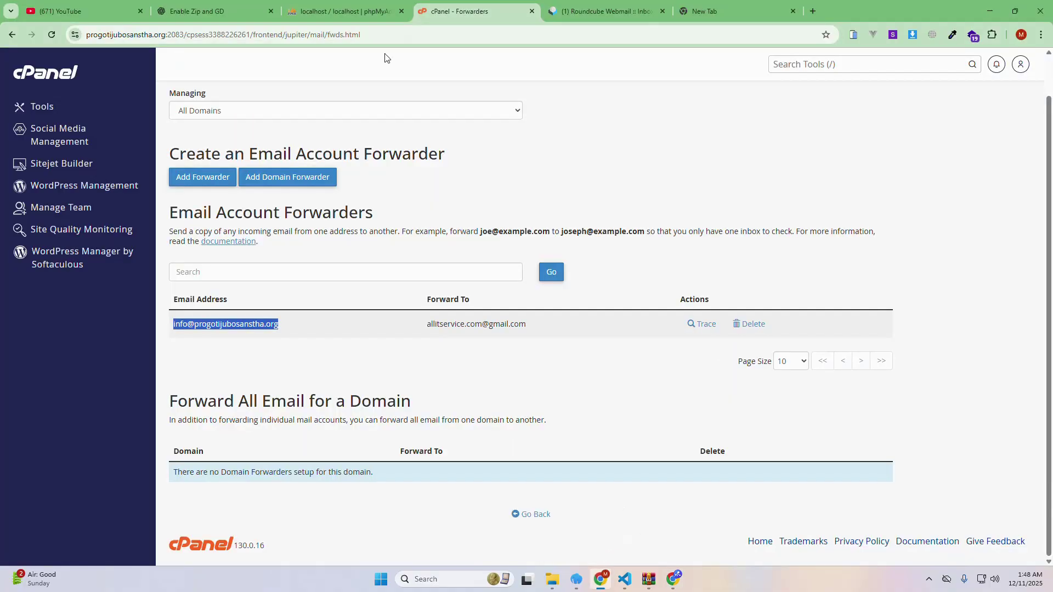
Reload the Roundcube inbox until the 'hi' message arrives, open it, then switch to the new tab
{"action": "left_click", "coordinate": [606, 11]}
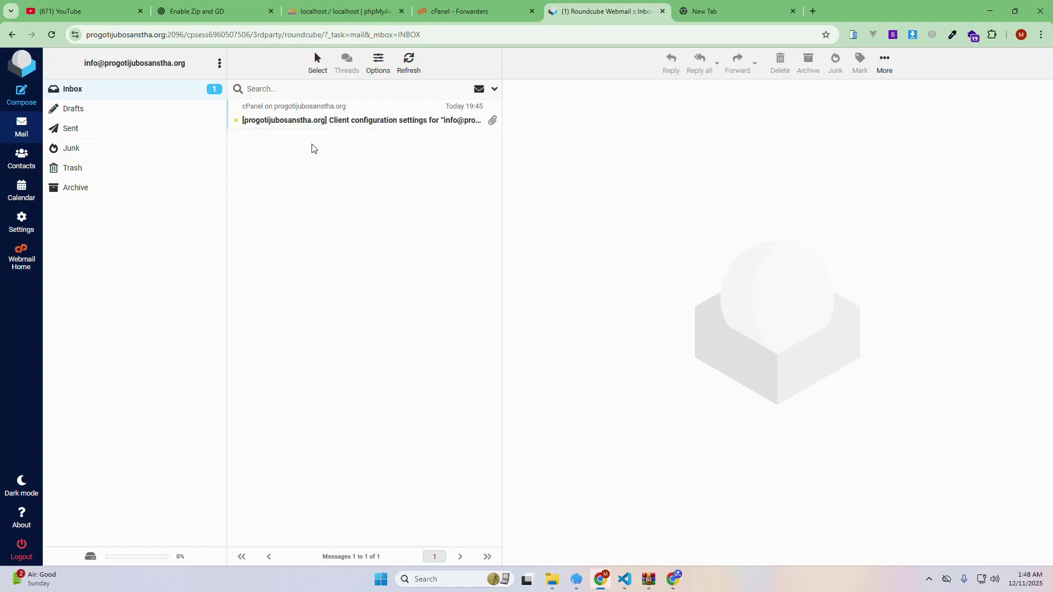
{"action": "left_click", "coordinate": [50, 35]}
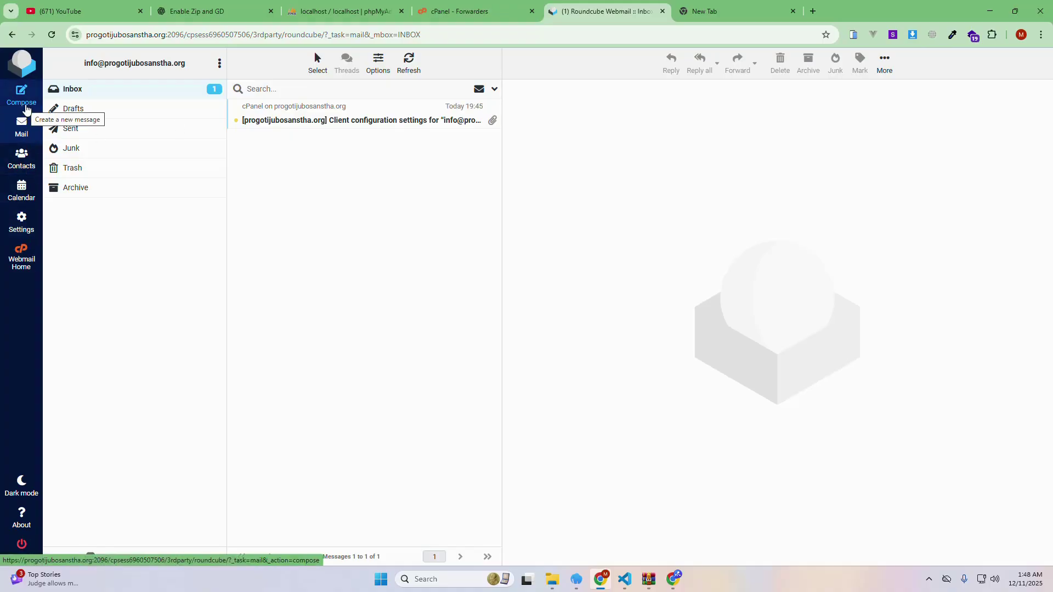
{"action": "left_click", "coordinate": [52, 36]}
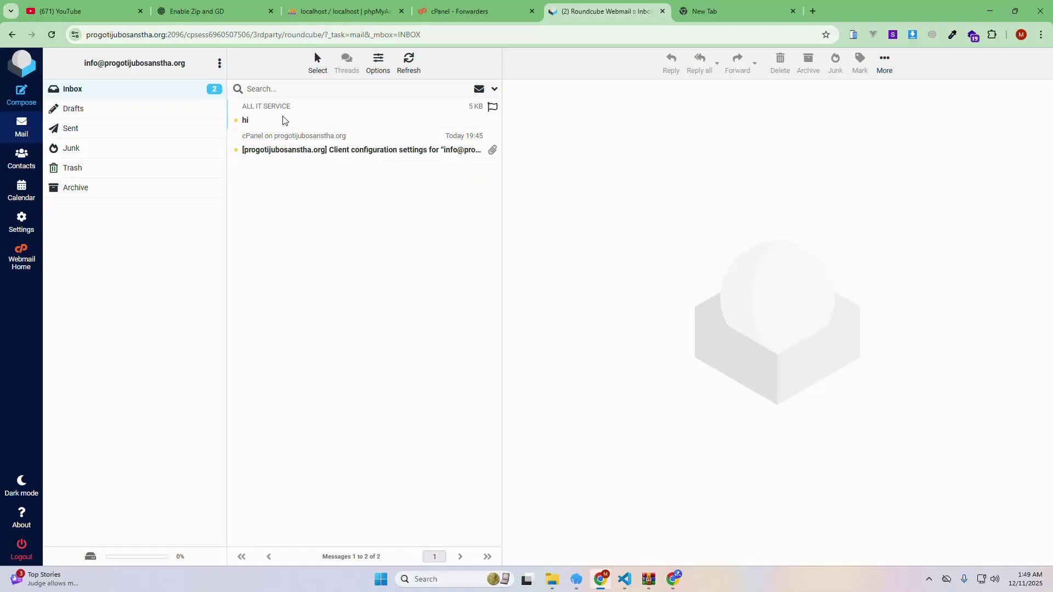
{"action": "left_click", "coordinate": [283, 120]}
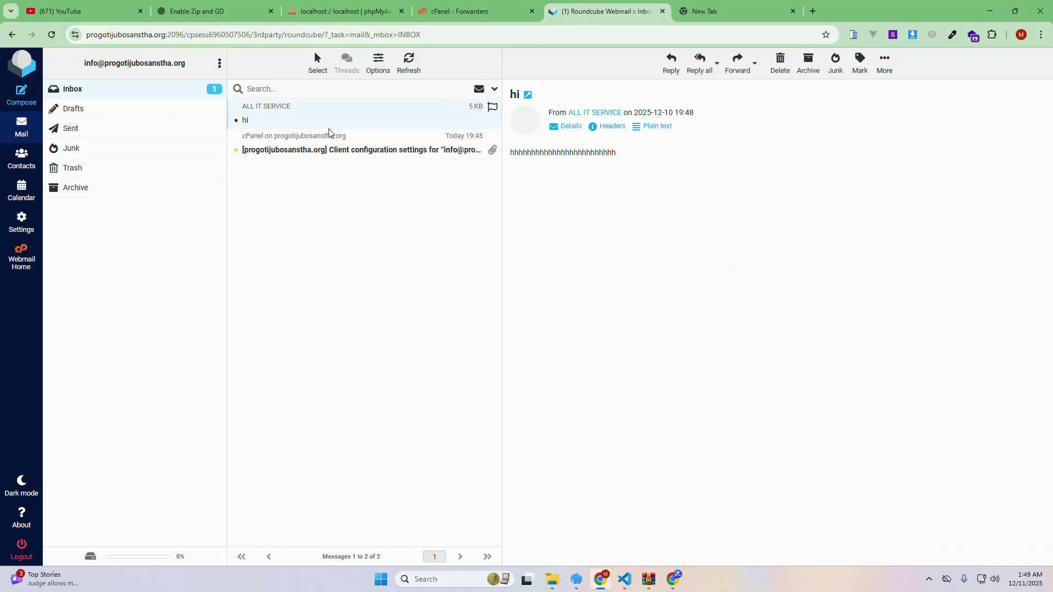
{"action": "left_click", "coordinate": [735, 5]}
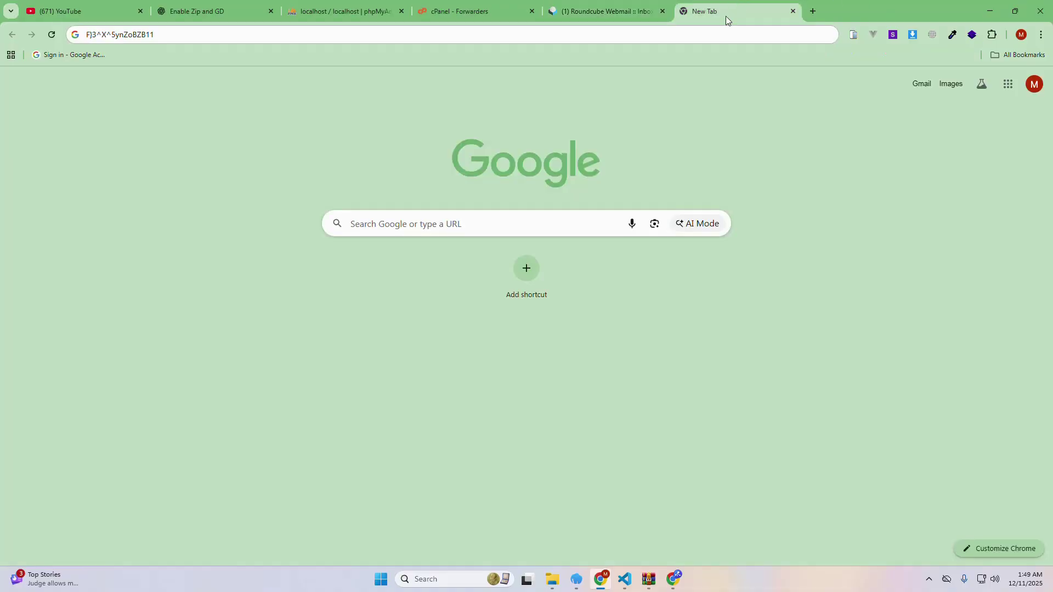
Open Gmail and the forwarded 'hi' message addressed to info
{"action": "left_click", "coordinate": [920, 84]}
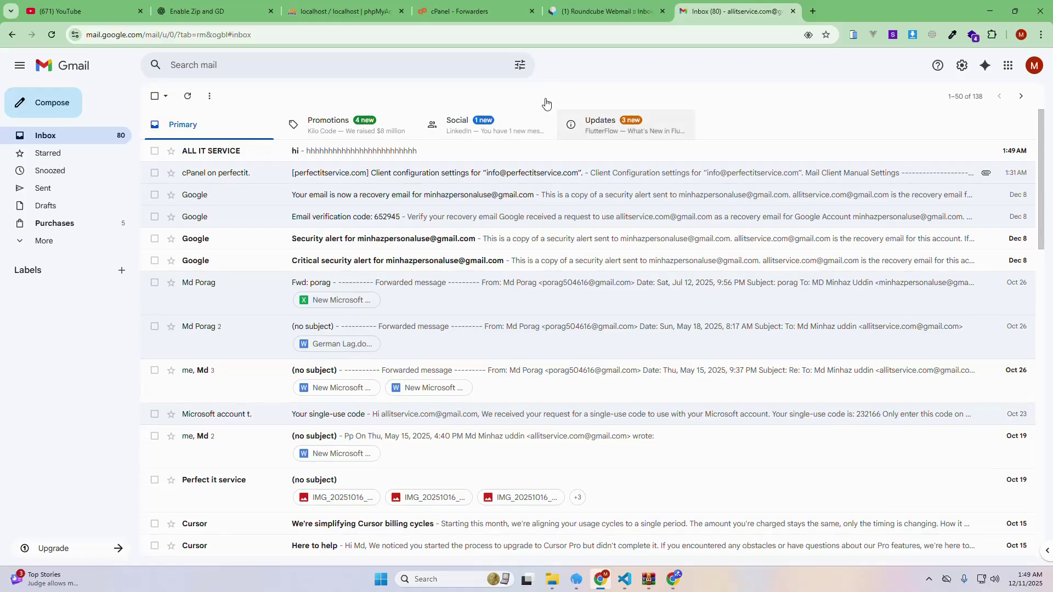
{"action": "left_click", "coordinate": [421, 15]}
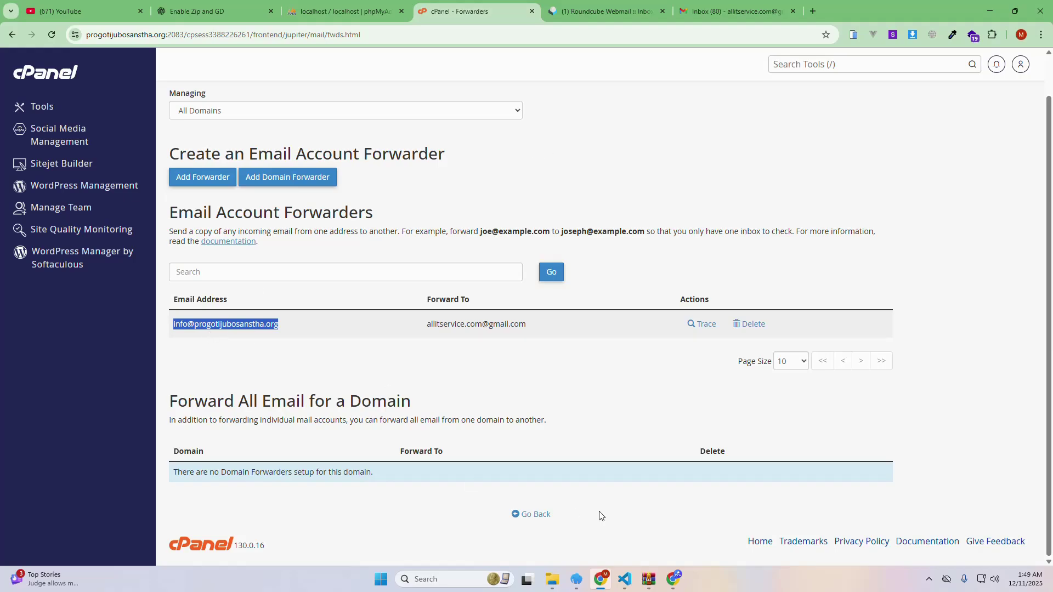
{"action": "left_click", "coordinate": [726, 4]}
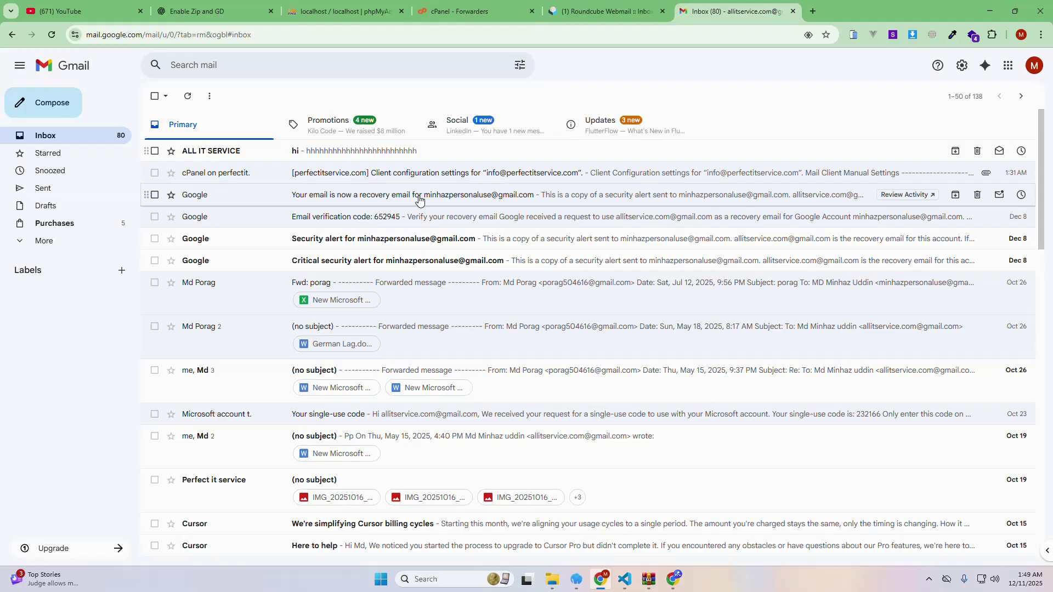
{"action": "left_click", "coordinate": [295, 154]}
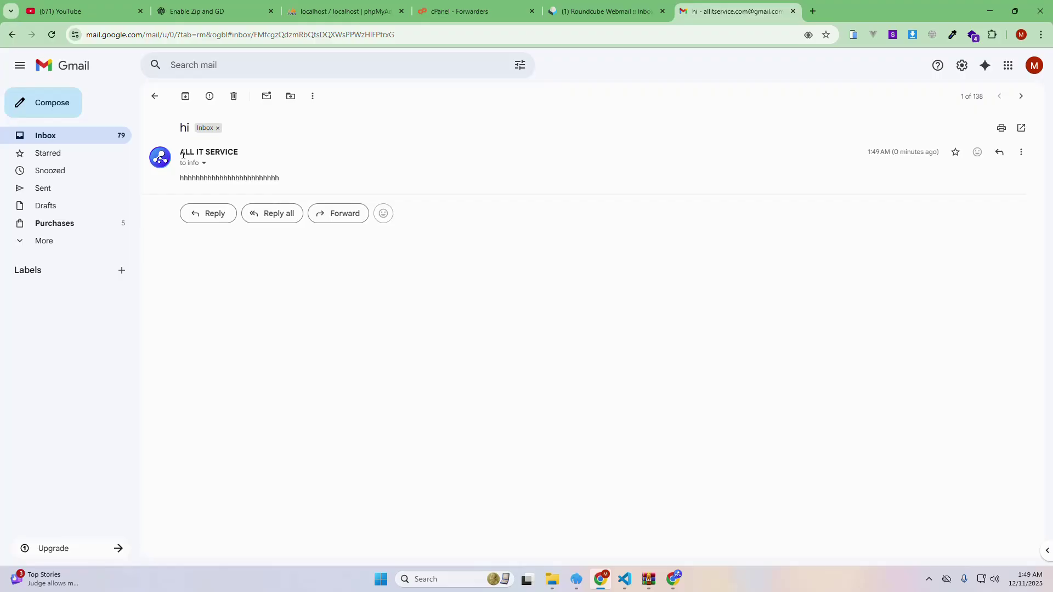
Compare the Gmail message body with the Roundcube copy, then go back to cPanel Forwarders
{"action": "mouse_move", "coordinate": [183, 155]}
{"action": "left_click_drag", "start_coordinate": [305, 185], "coordinate": [182, 175]}
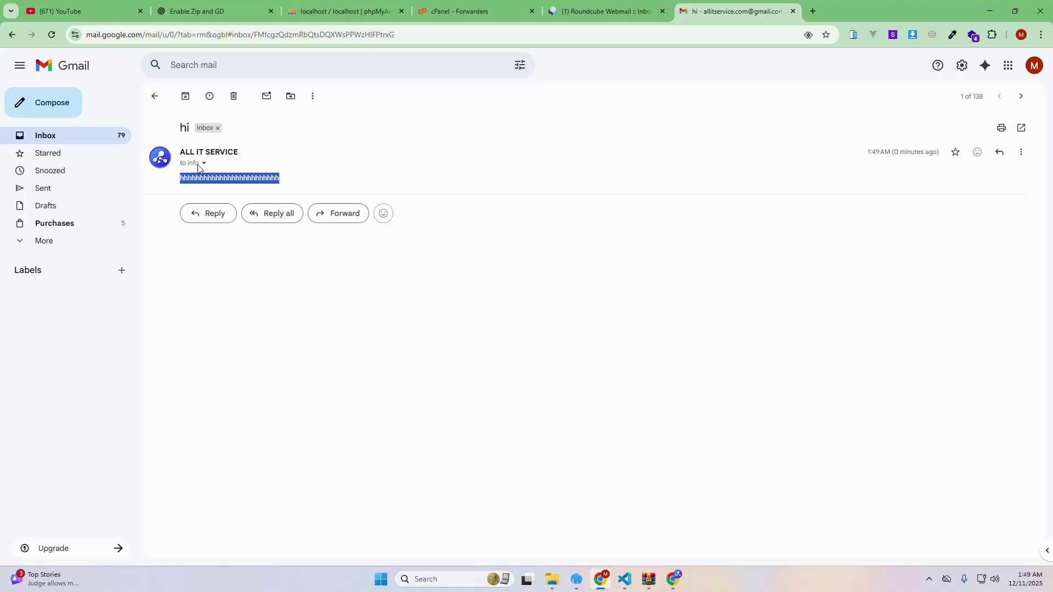
{"action": "mouse_move", "coordinate": [198, 164]}
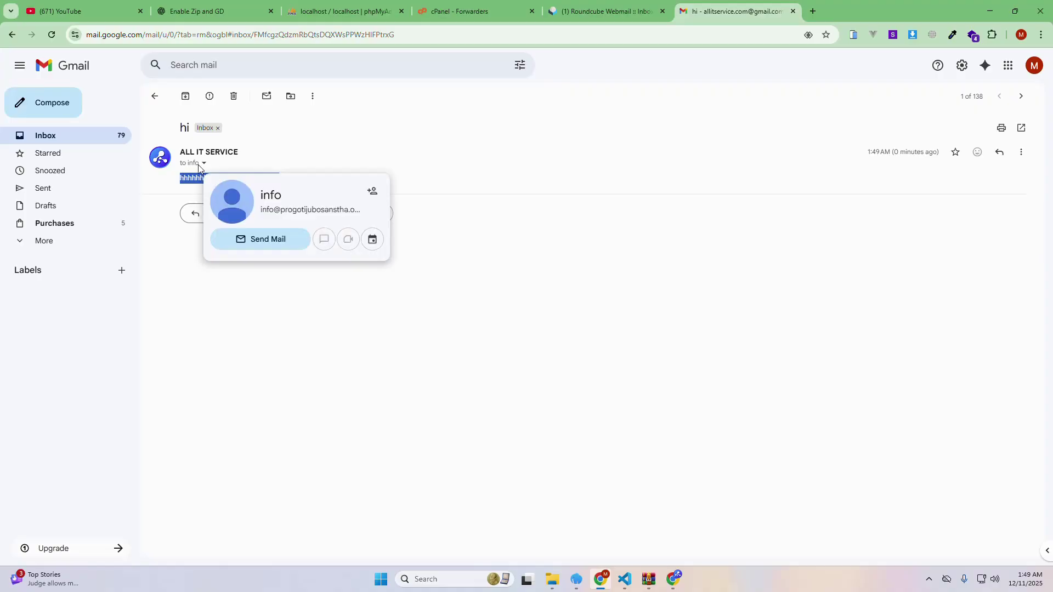
{"action": "left_click", "coordinate": [602, 8]}
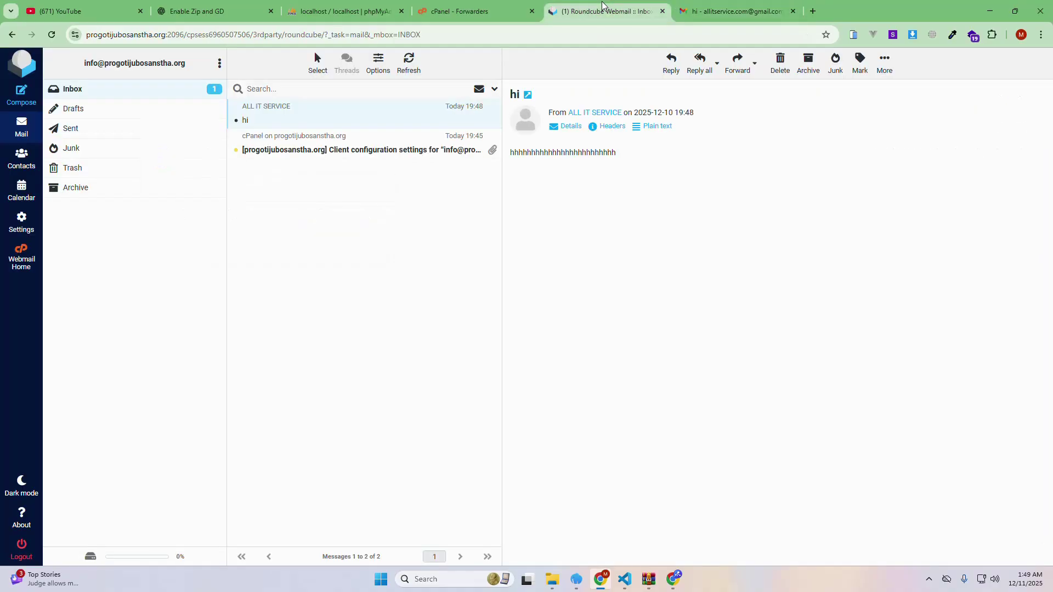
{"action": "left_click", "coordinate": [713, 13]}
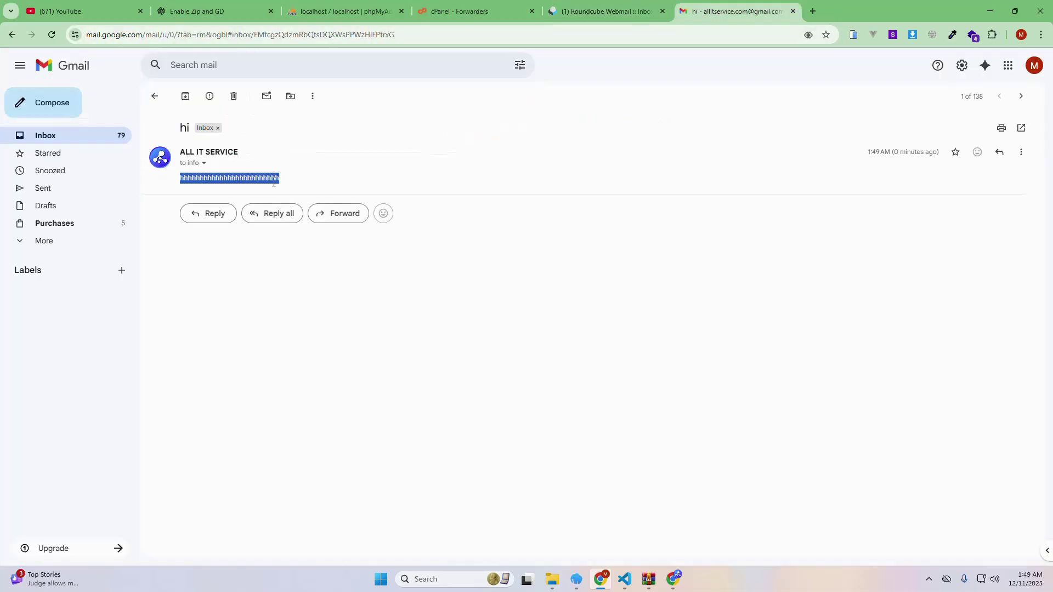
{"action": "left_click", "coordinate": [462, 4]}
Leave the Forwarders list and return to the cPanel Tools home page
{"action": "left_click", "coordinate": [314, 359]}
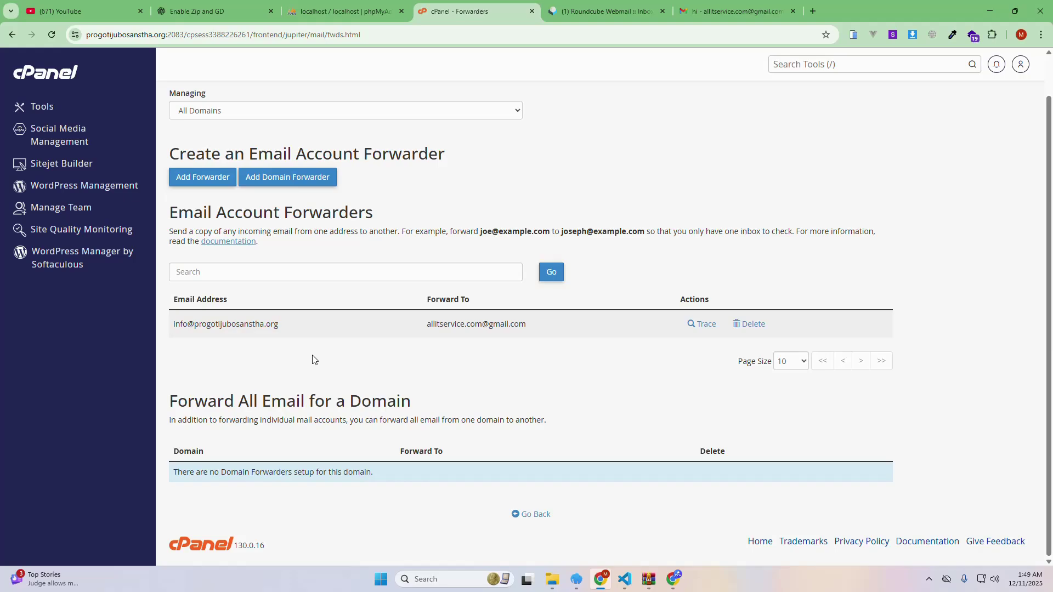
{"action": "left_click", "coordinate": [37, 113]}
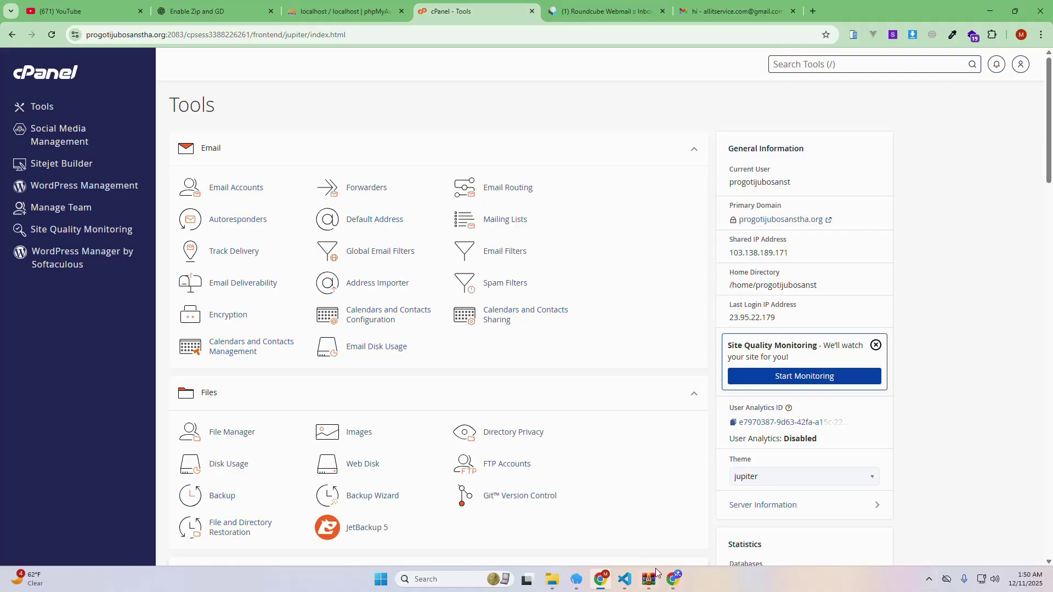
{"action": "left_click", "coordinate": [928, 579]}
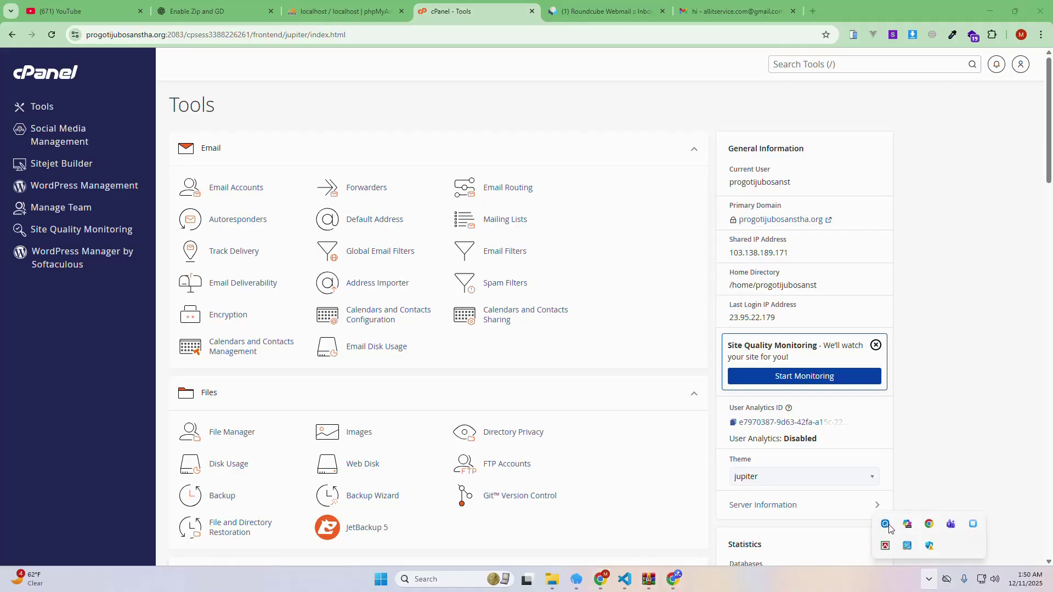